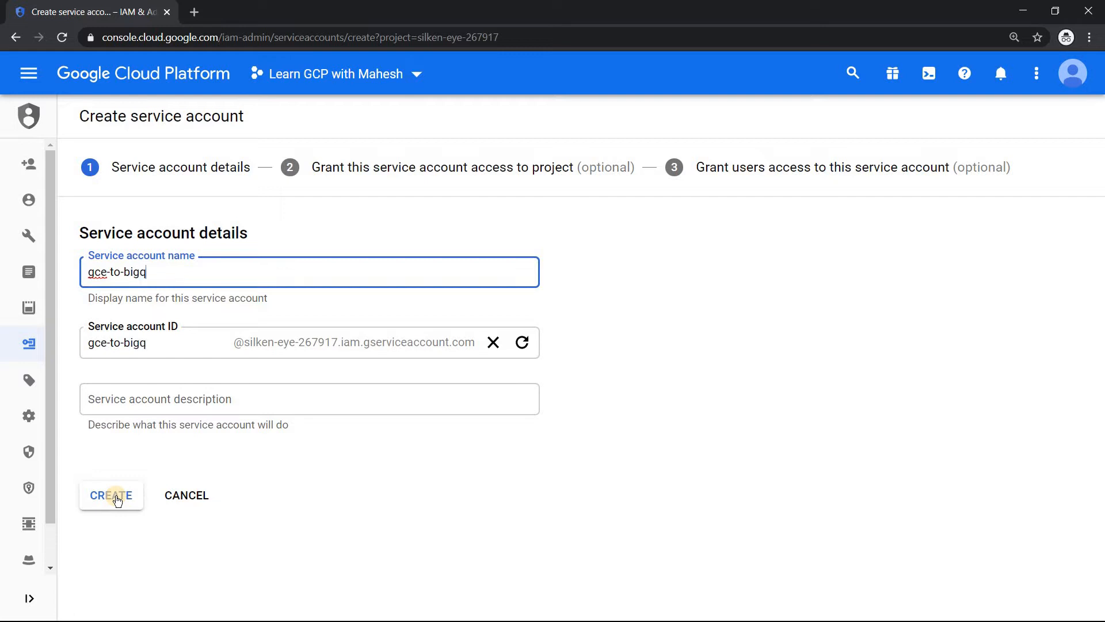
- Create the service account gce-to-bigquery with the BigQuery Job User role, without granting users access or creating a key
type("uery")
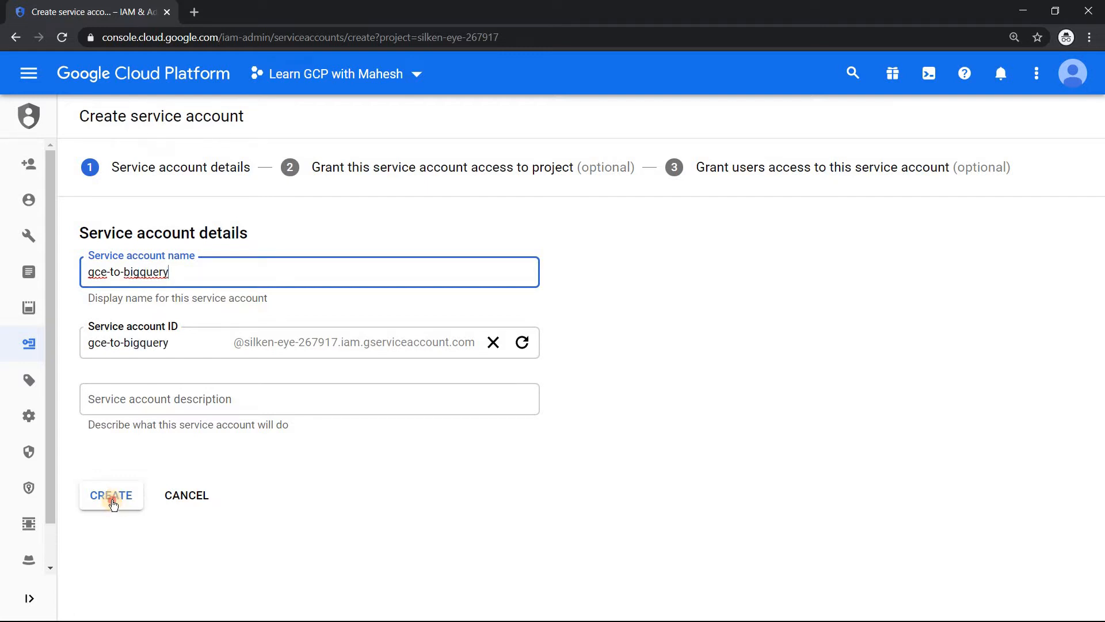
left_click(113, 498)
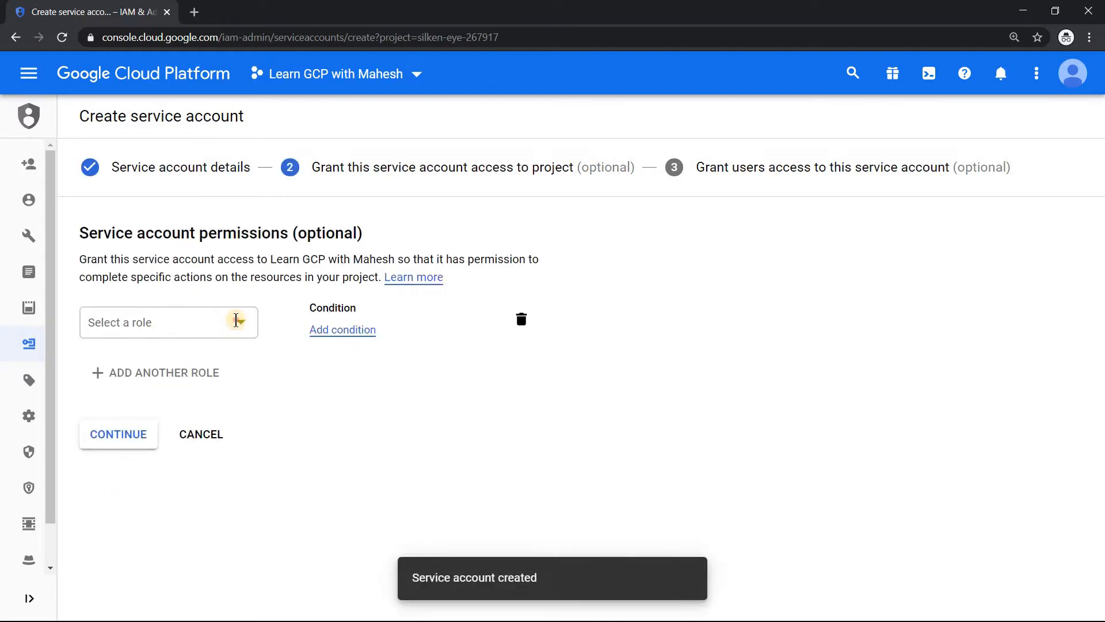
left_click(236, 321)
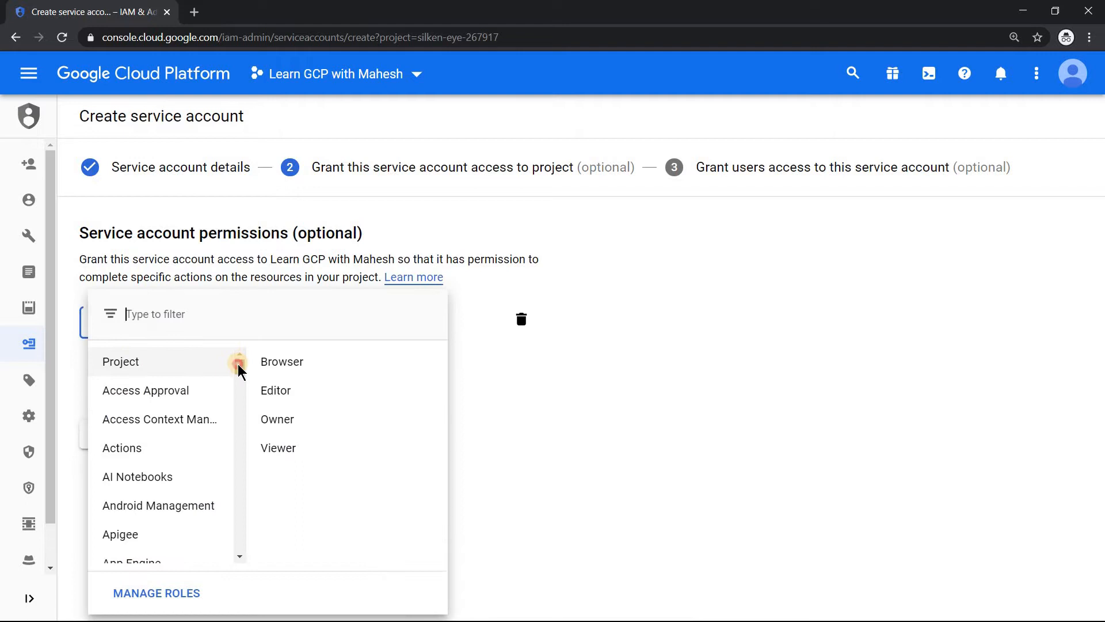
mouse_move(239, 365)
left_mouse_down()
mouse_move(235, 402)
mouse_move(237, 386)
left_mouse_up()
left_click(237, 419)
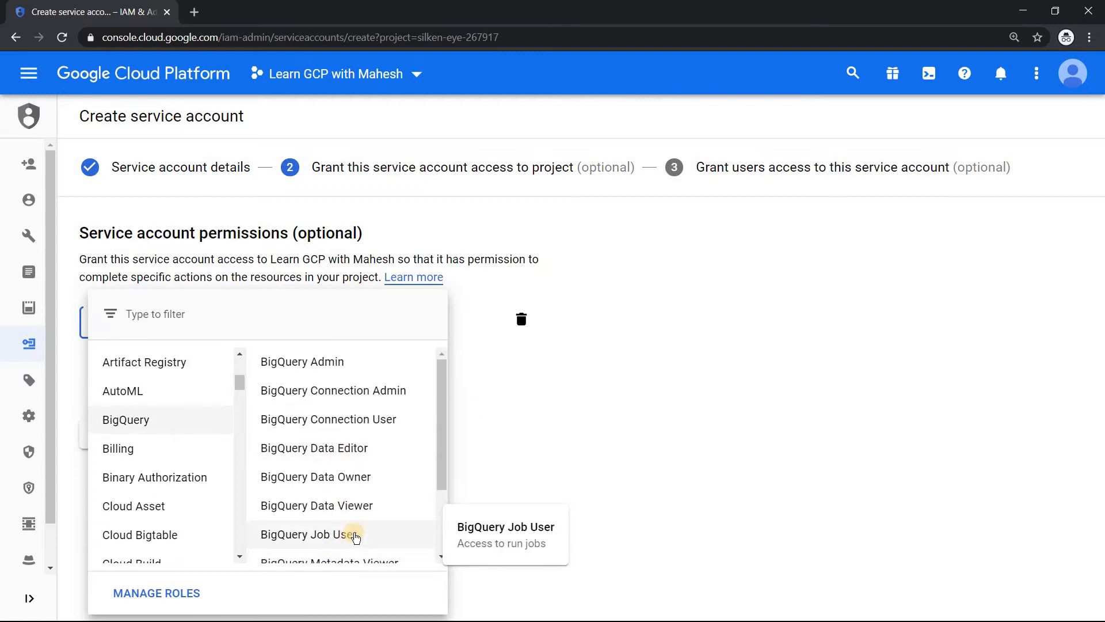
left_click(355, 536)
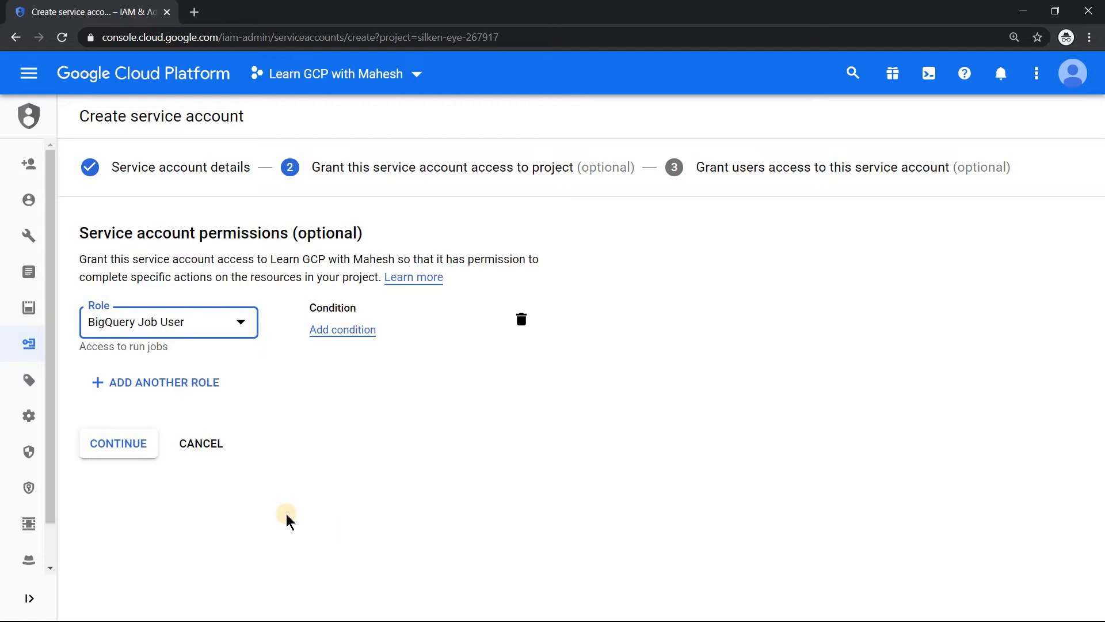
left_click(109, 445)
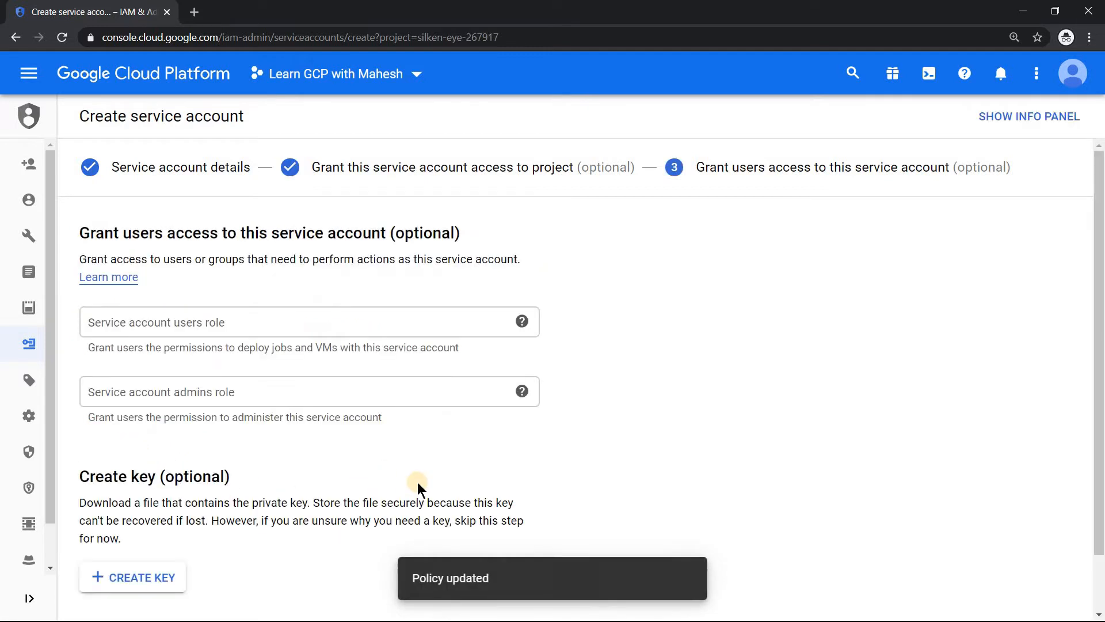
left_click_drag(1098, 361, 1089, 520)
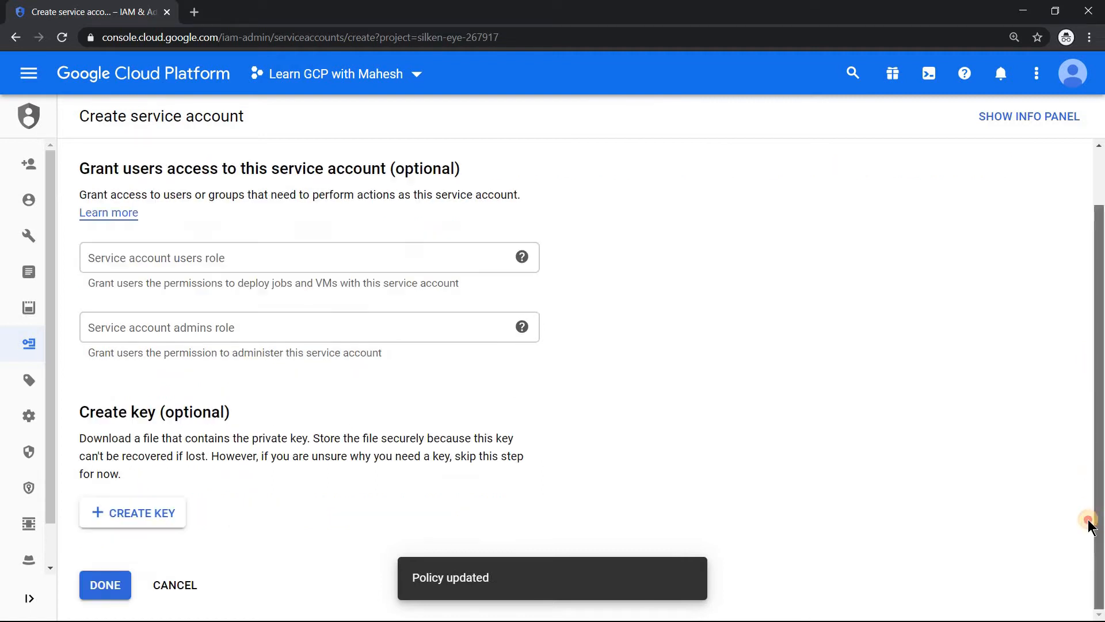
left_click(102, 587)
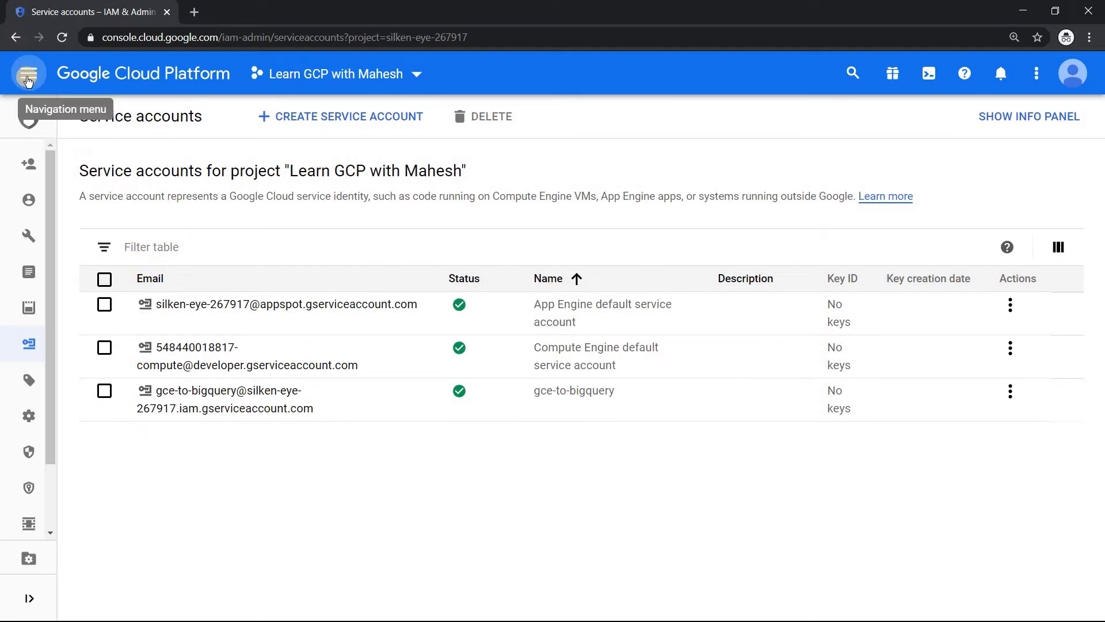
- Start a new Compute Engine VM instance and name it instance-gce-bq
left_click(27, 80)
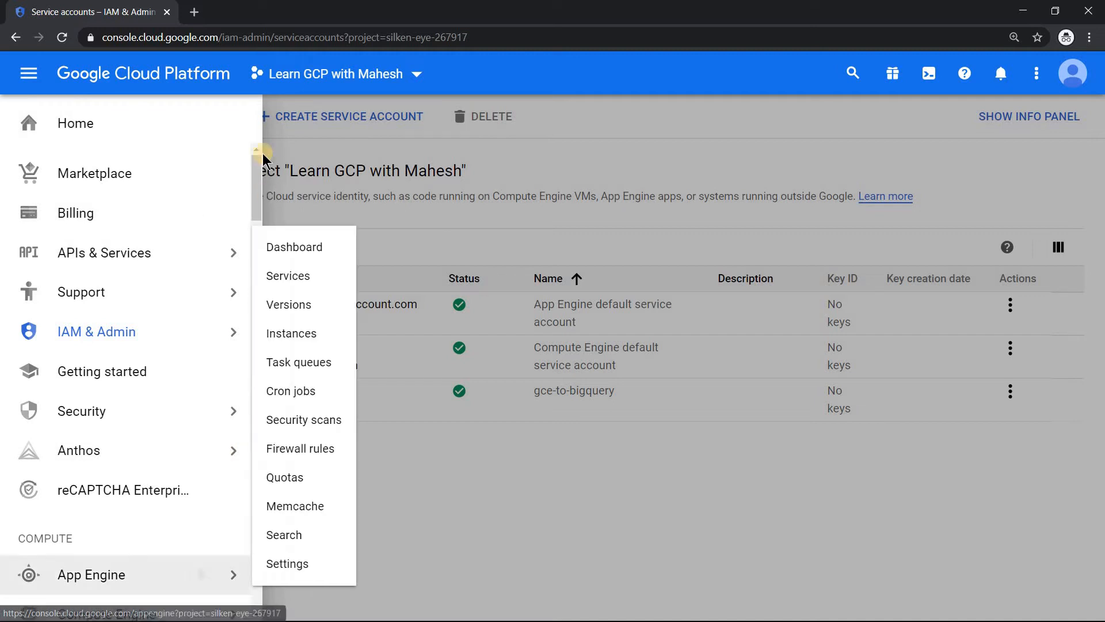
scroll(254, 190, "down", 3)
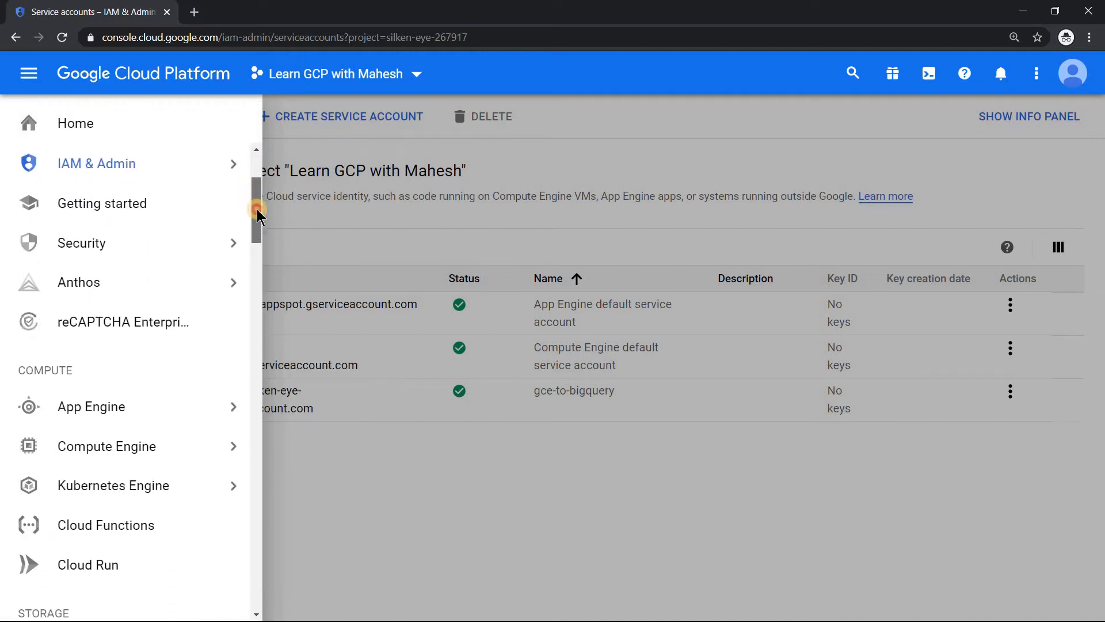
left_click(139, 443)
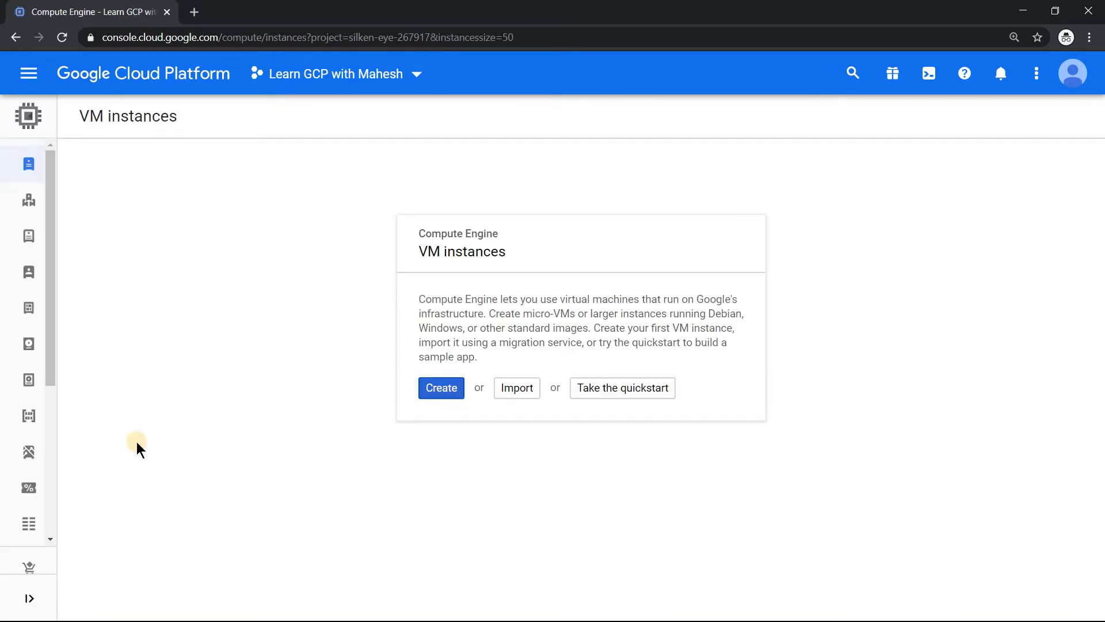
left_click(445, 392)
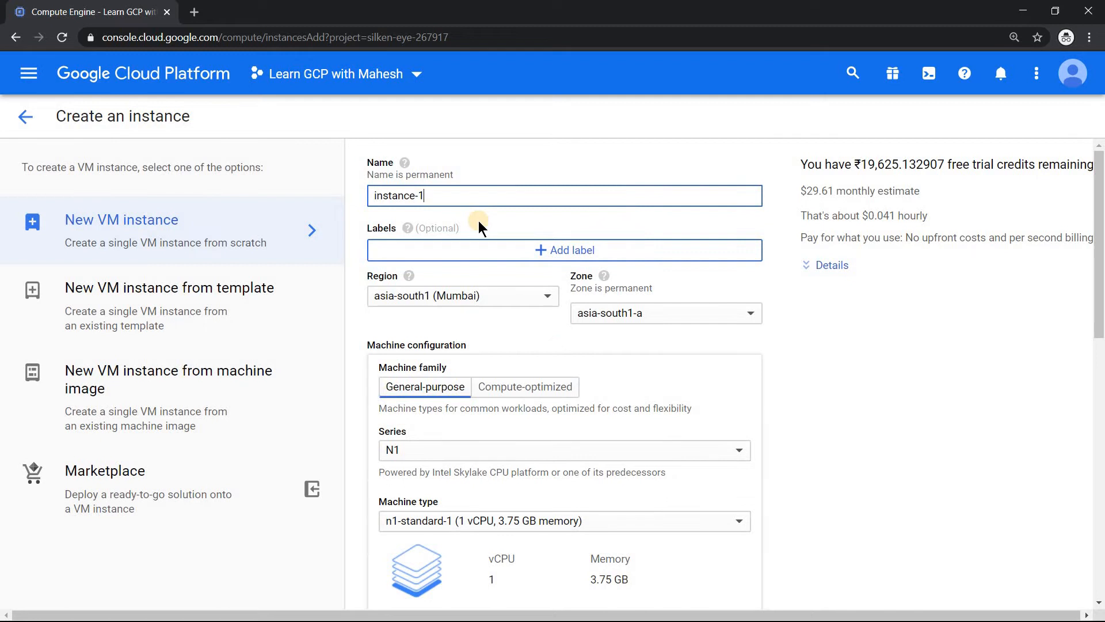
key("BackSpace")
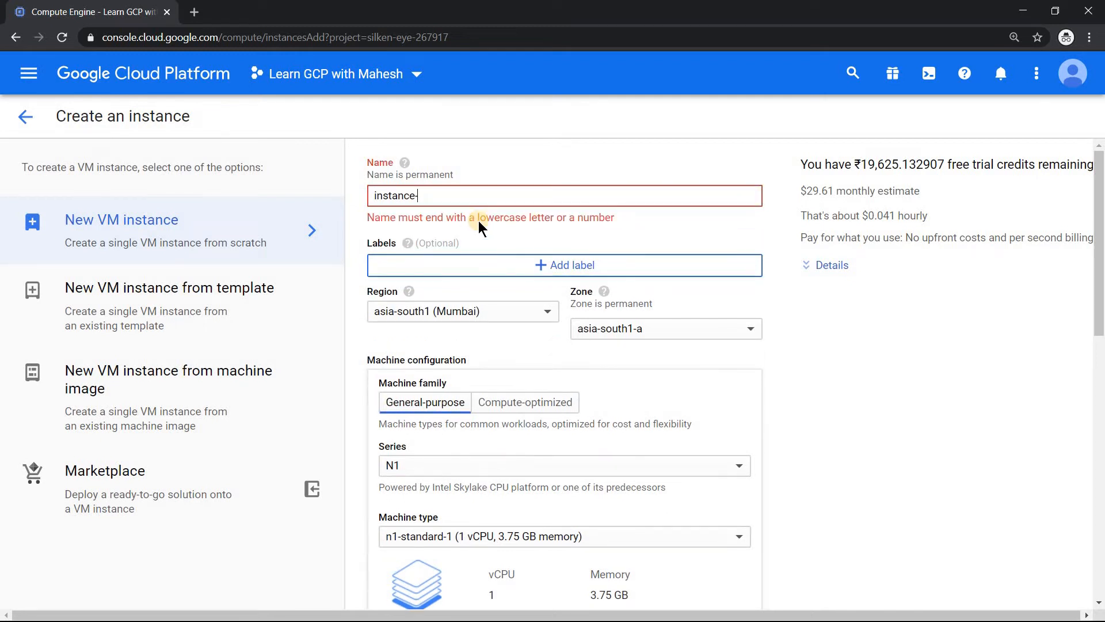
type("gce")
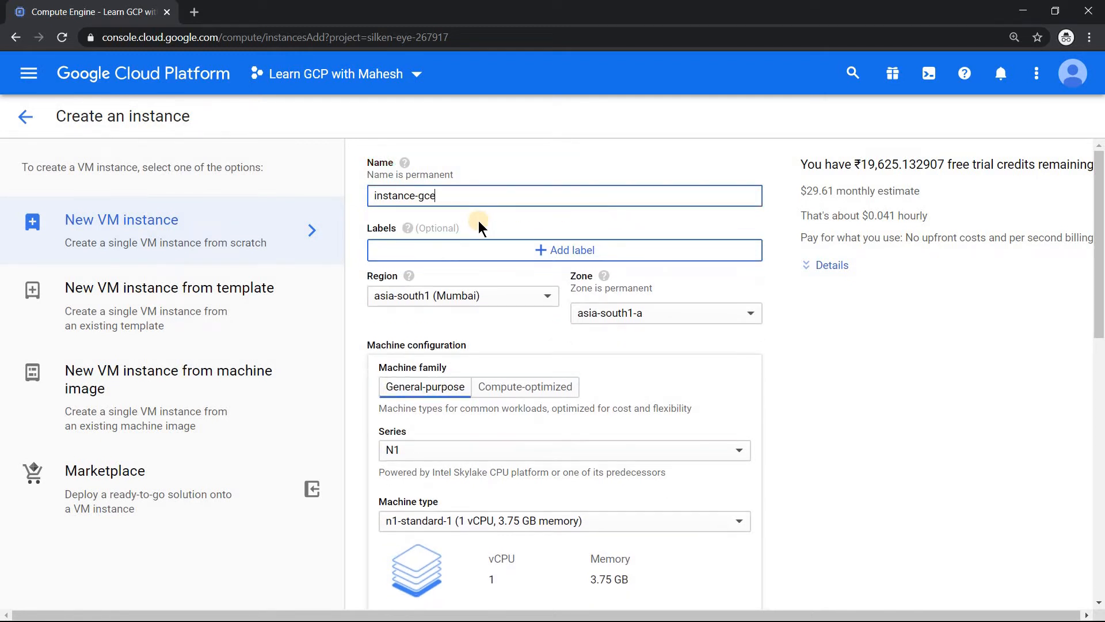
type("-bg")
- Set the new instance's machine type to f1-micro (1 vCPU, 614 MB memory)
left_click_drag(1099, 258, 1095, 320)
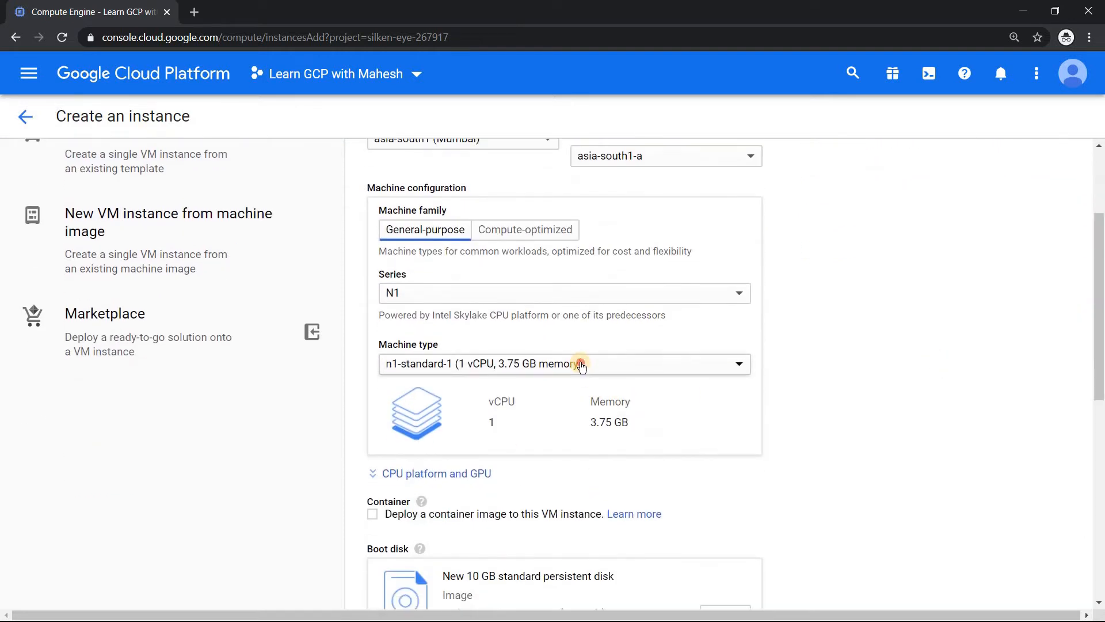
left_click(583, 366)
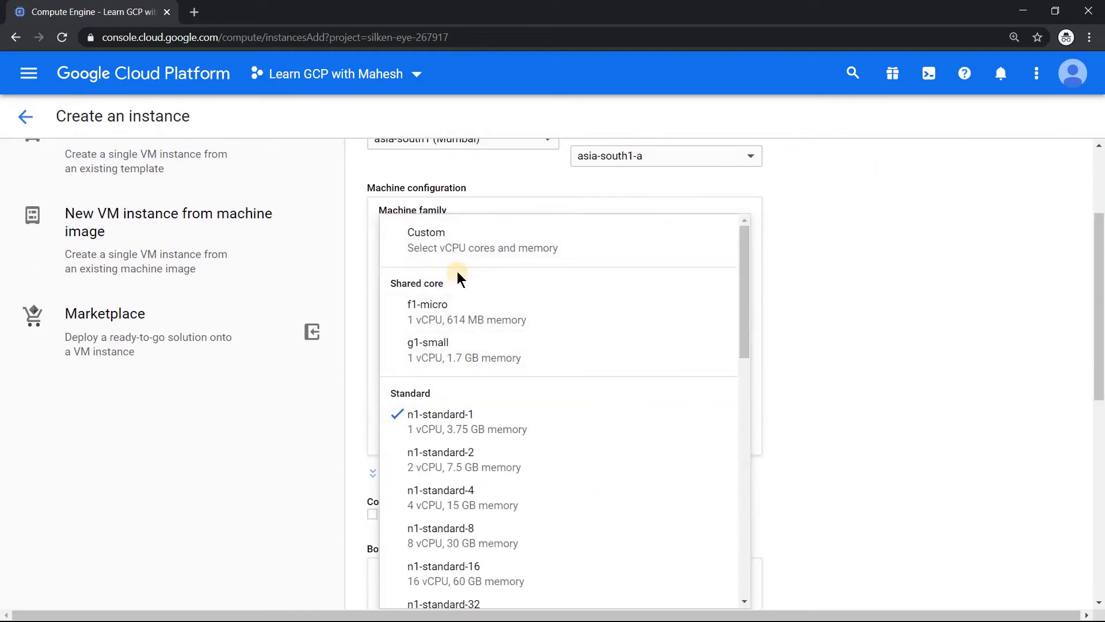
left_click(454, 307)
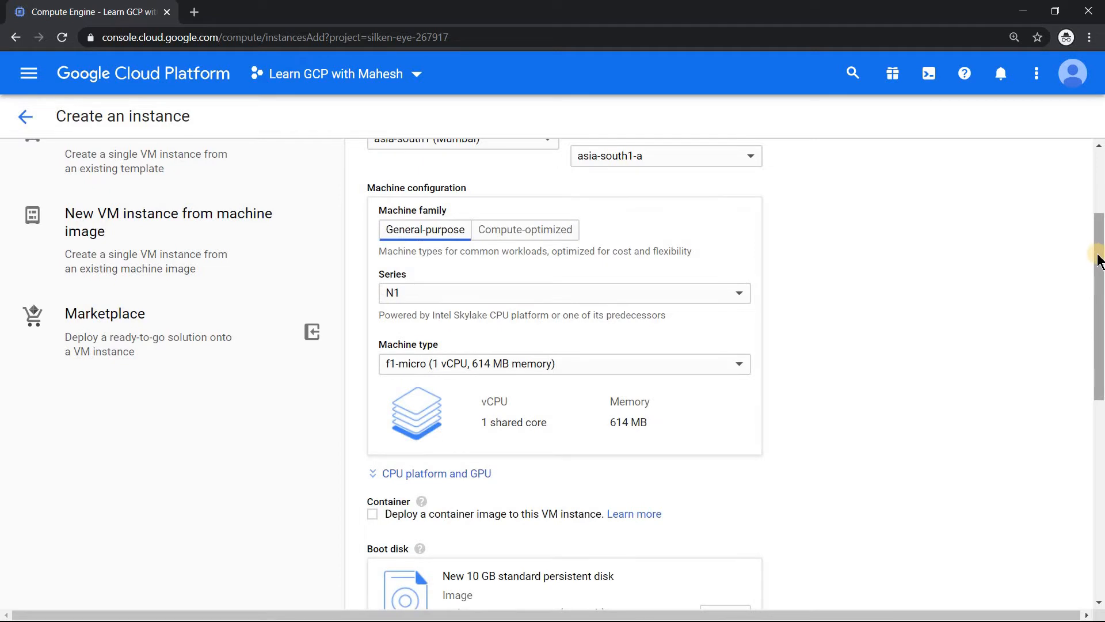
- Assign the gce-to-bigquery service account to the new VM instance
left_click_drag(1100, 248, 1096, 368)
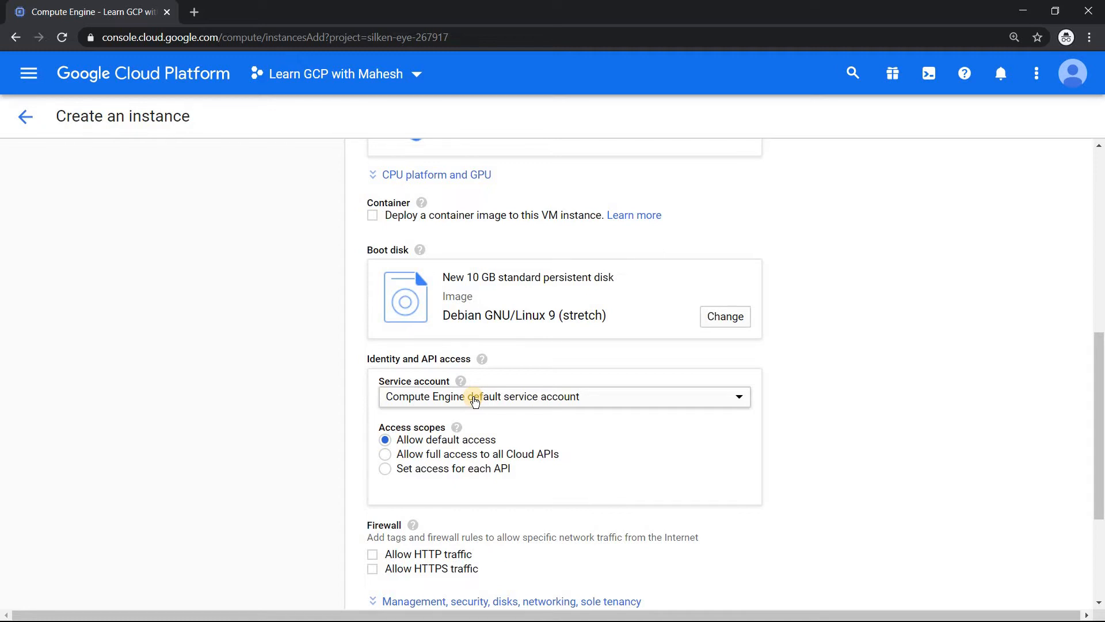
left_click(475, 402)
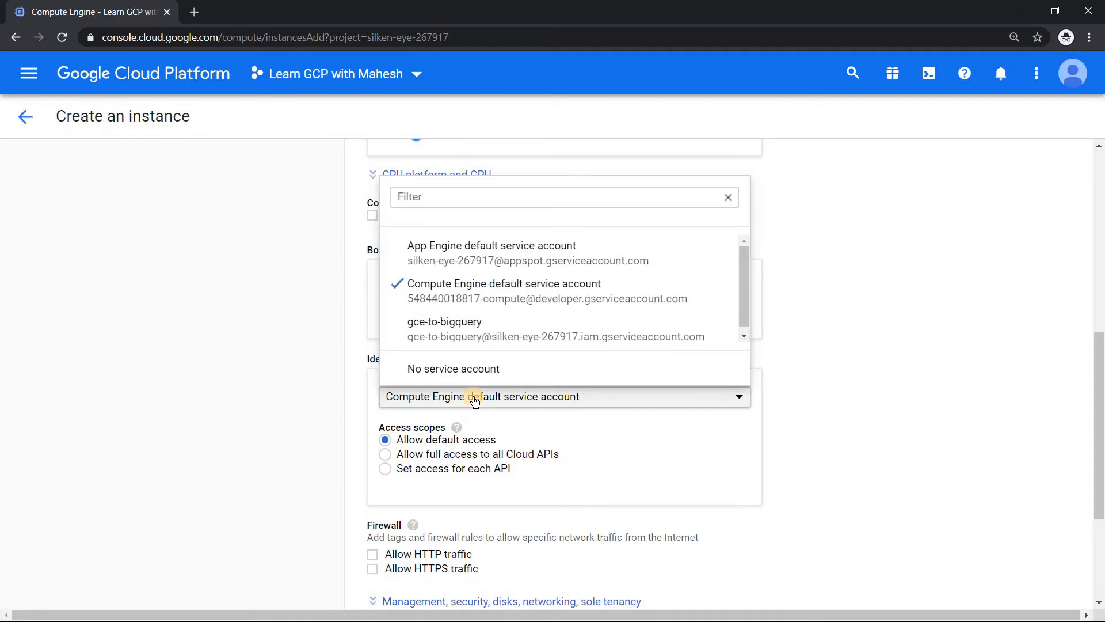
left_click(476, 323)
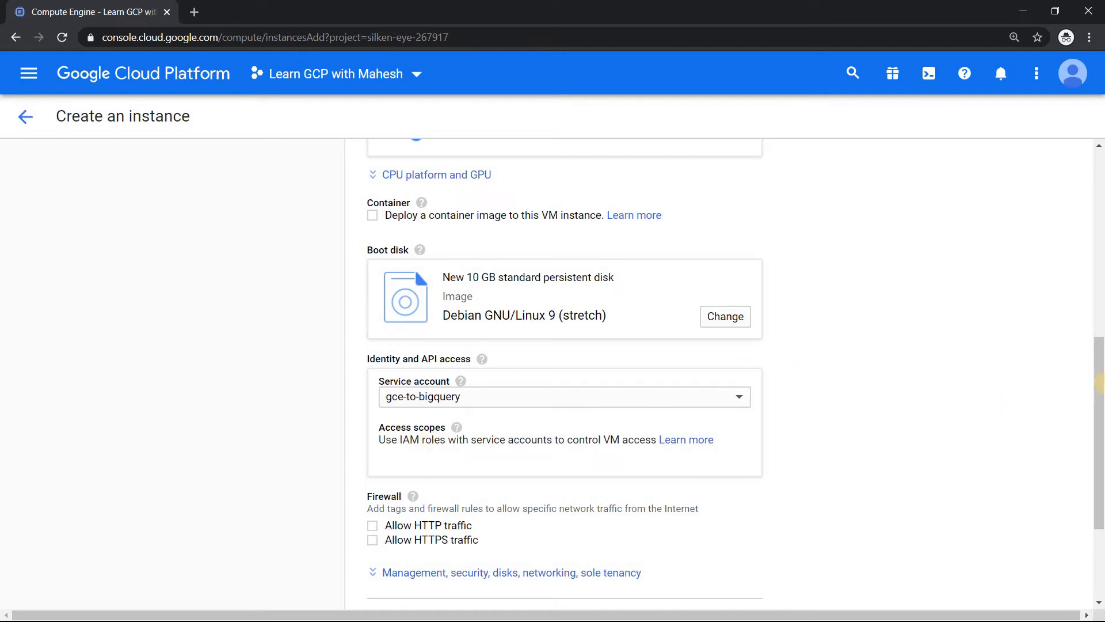
- Turn preemptibility on in the new instance's availability policy
left_click_drag(1098, 389, 1086, 518)
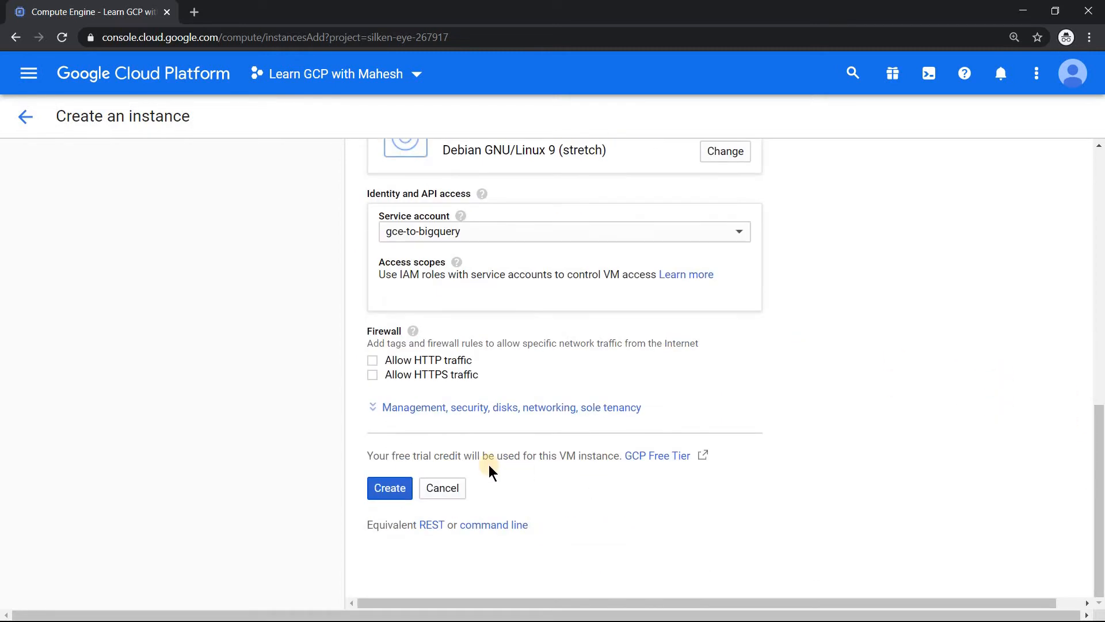
left_click(418, 408)
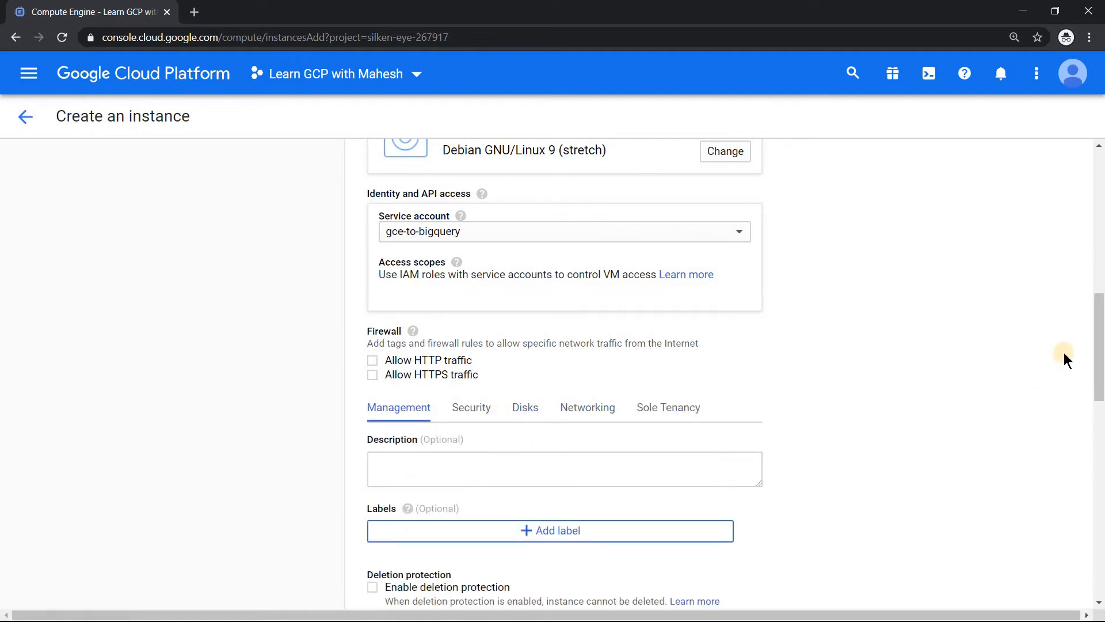
left_click_drag(1093, 392, 1093, 475)
left_click(559, 462)
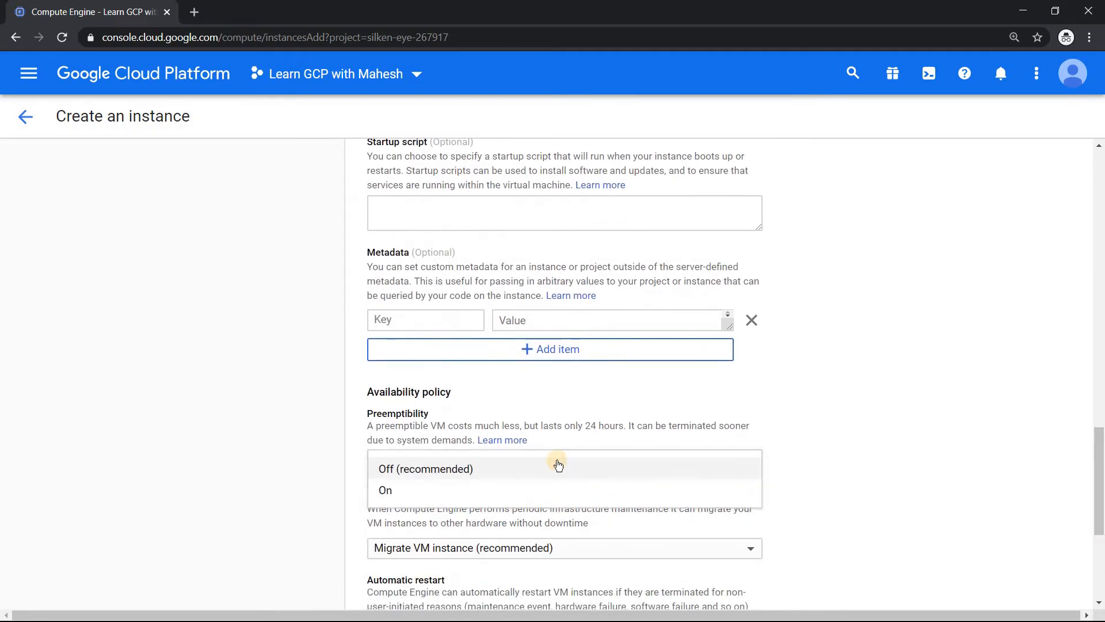
left_click(393, 494)
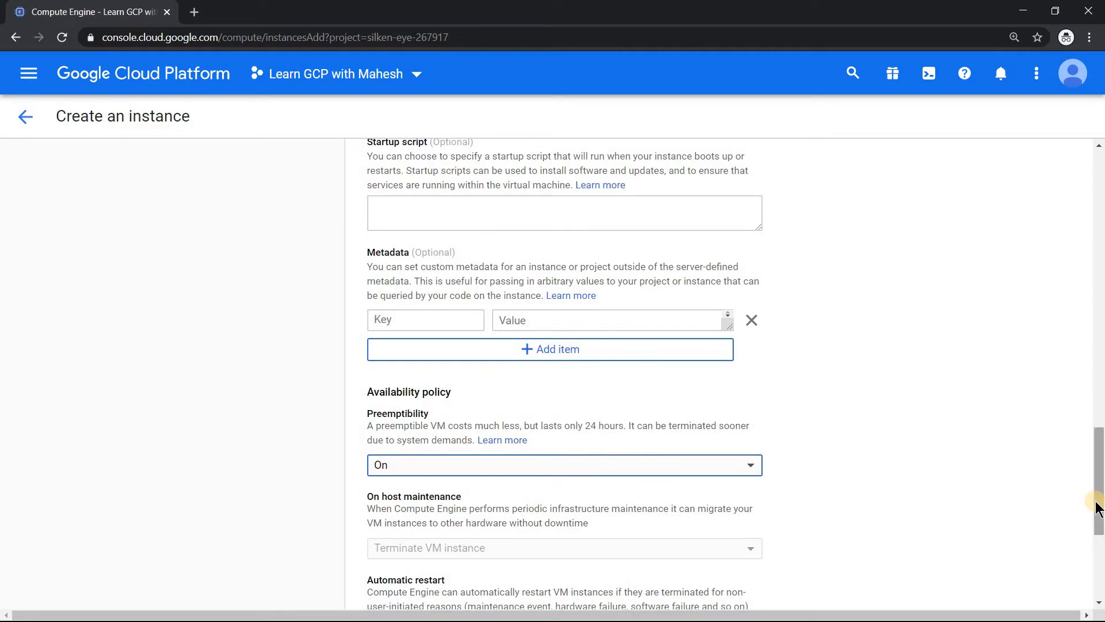
- Review the itemised monthly cost estimate and create the VM instance
scroll(1099, 266, "up", 20)
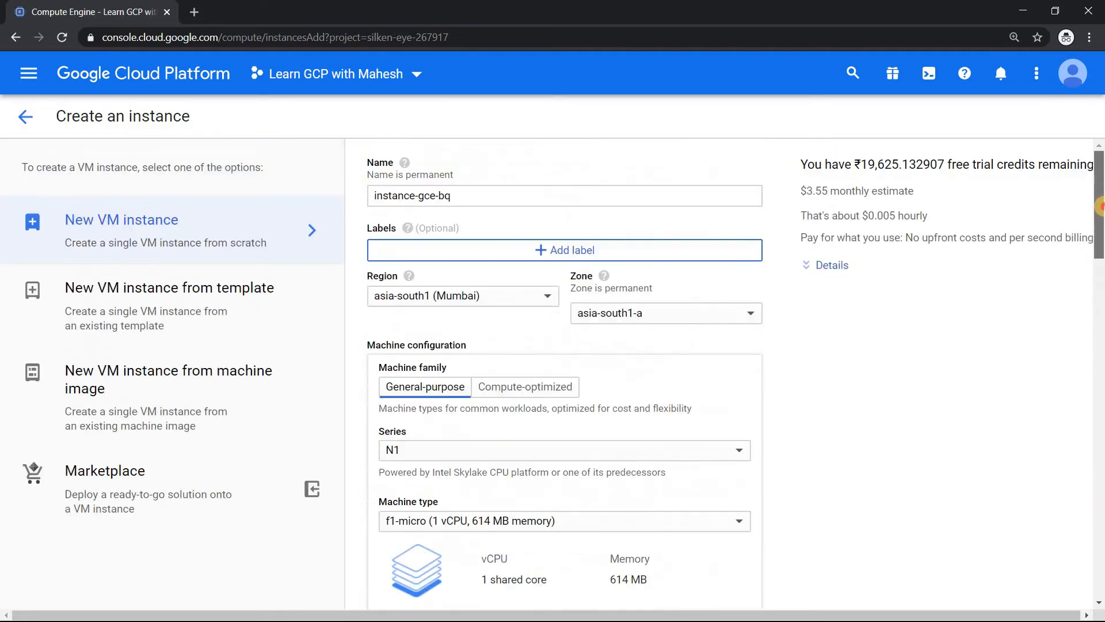
left_click(830, 268)
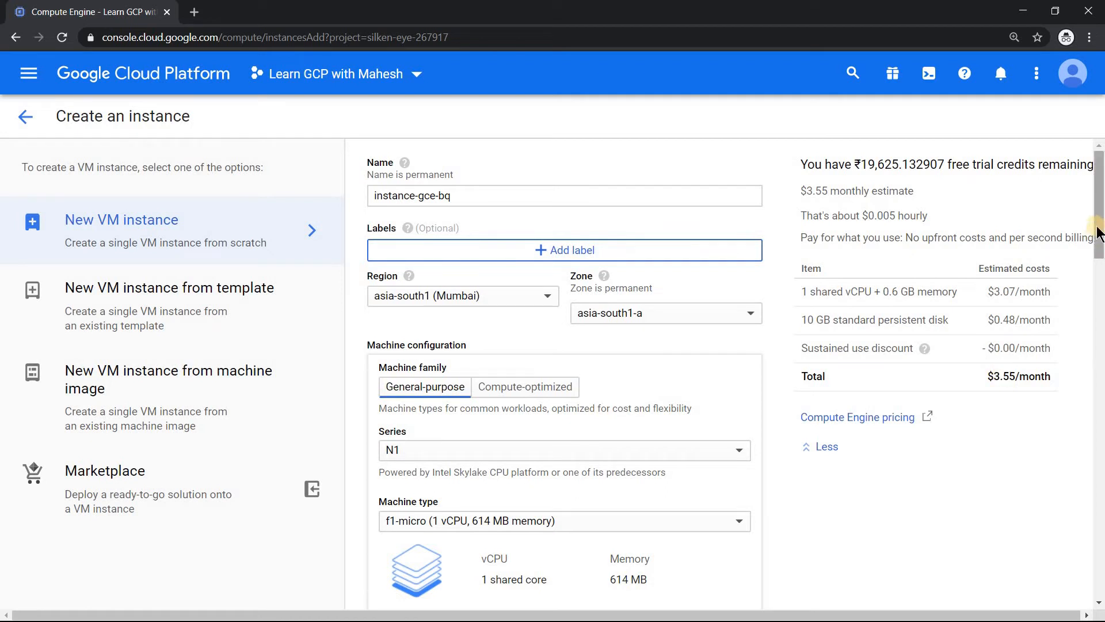
left_click_drag(1098, 233, 1041, 579)
left_click(386, 488)
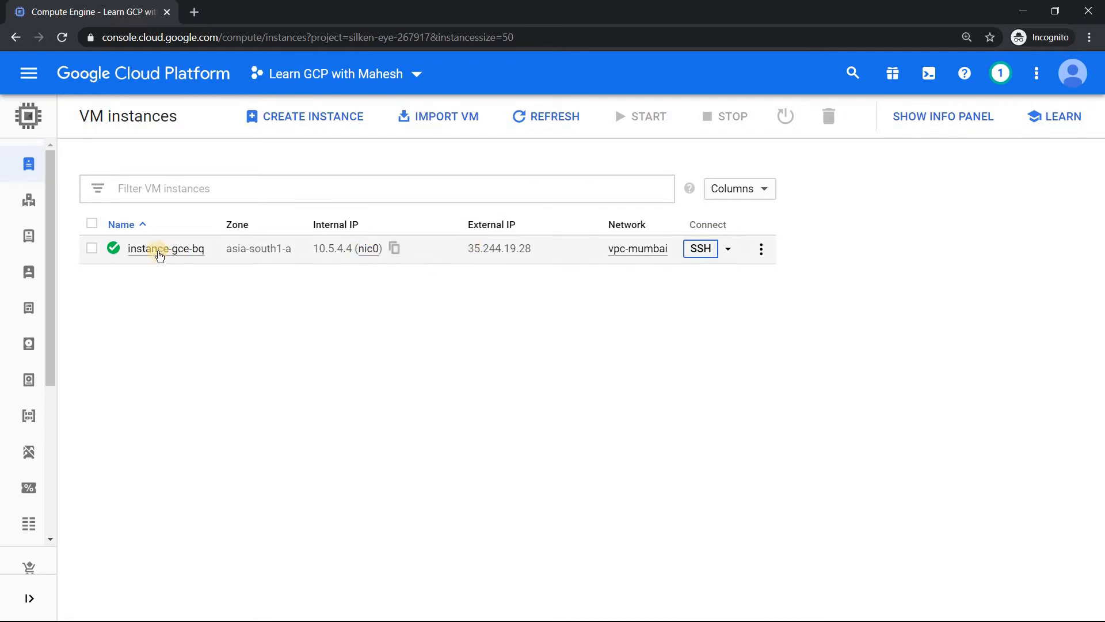
- Edit instance-gce-bq and set the external IP of its vpc-mumbai network interface to None
left_click(157, 252)
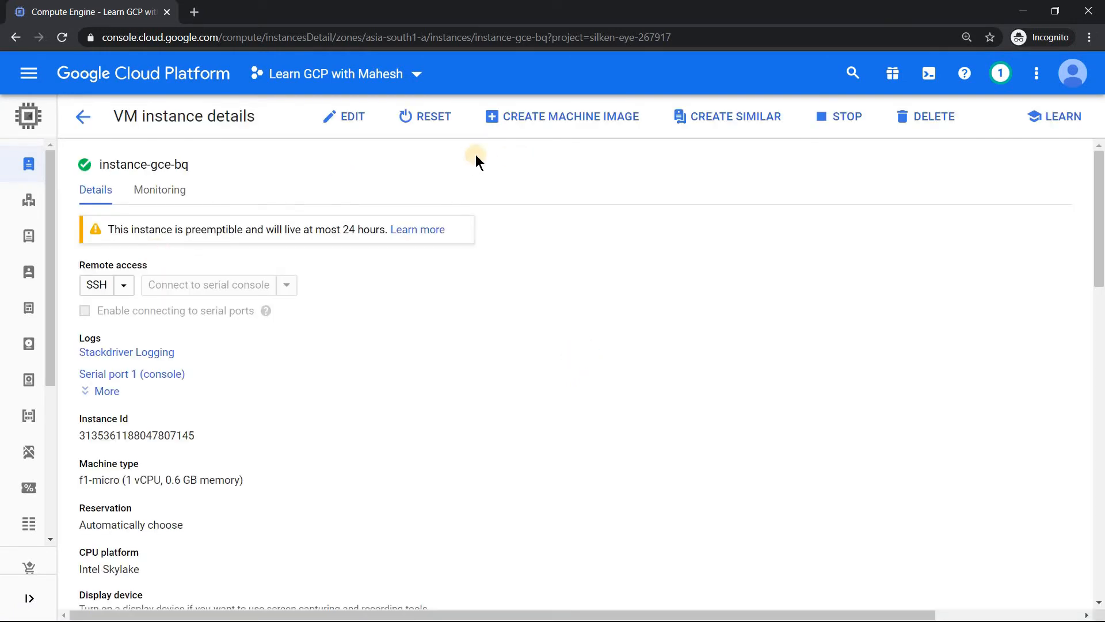
left_click(350, 121)
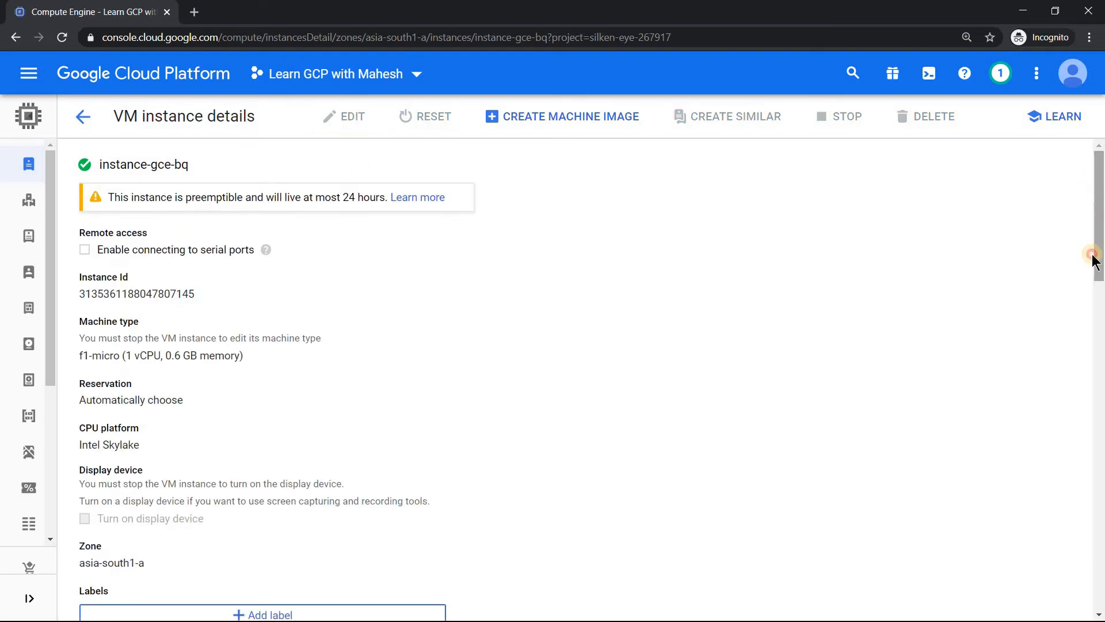
mouse_move(1094, 254)
left_mouse_down()
mouse_move(1089, 532)
mouse_move(1081, 336)
left_mouse_up()
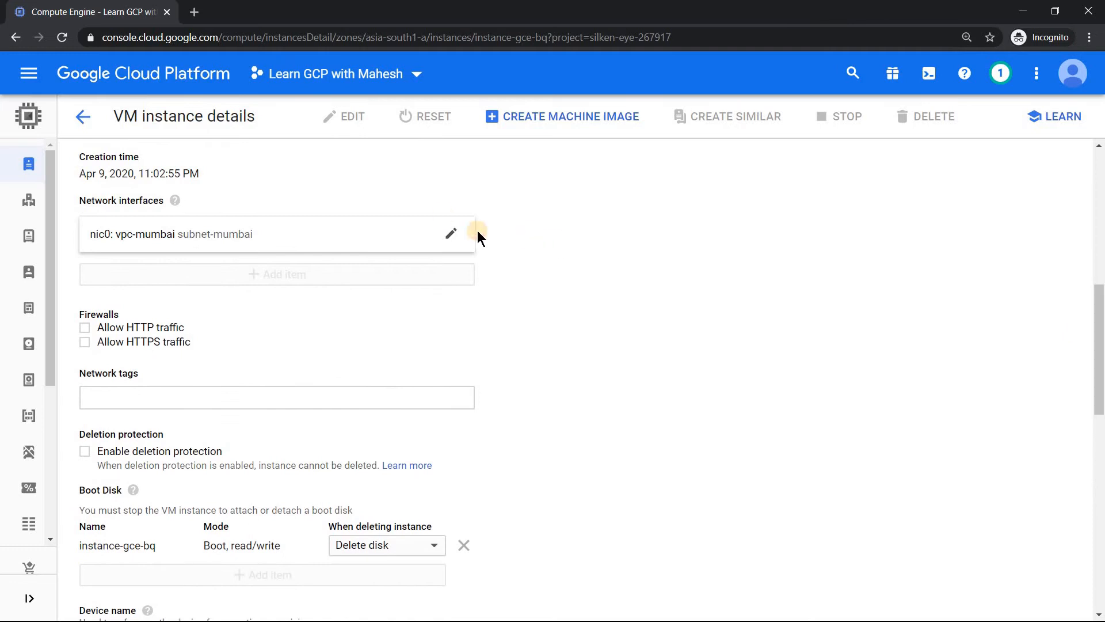
left_click(450, 235)
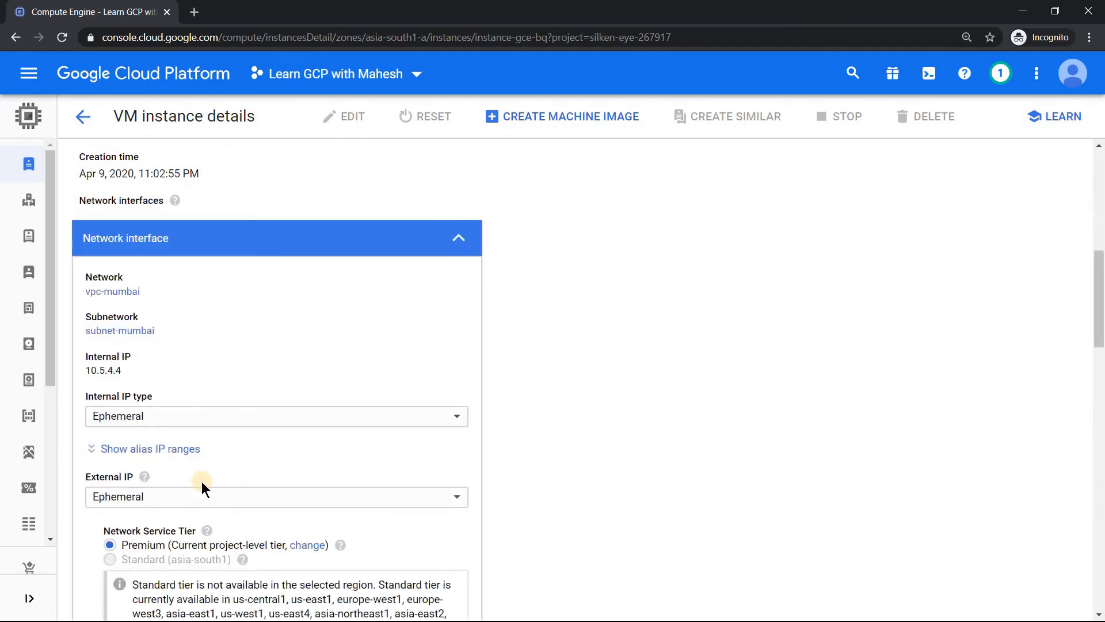
left_click(161, 502)
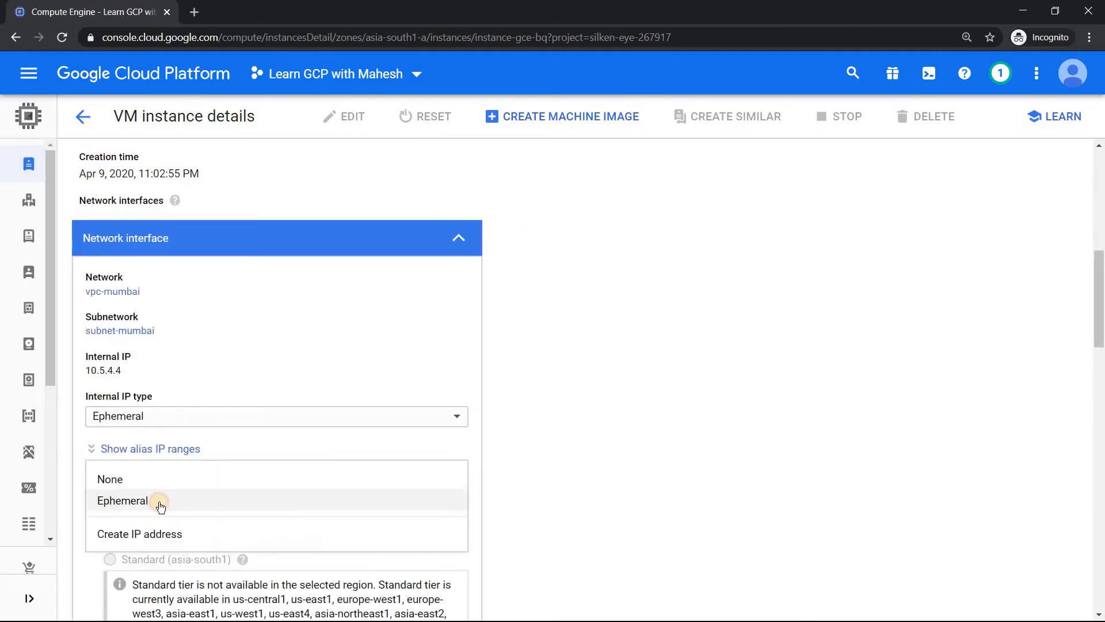
left_click(135, 479)
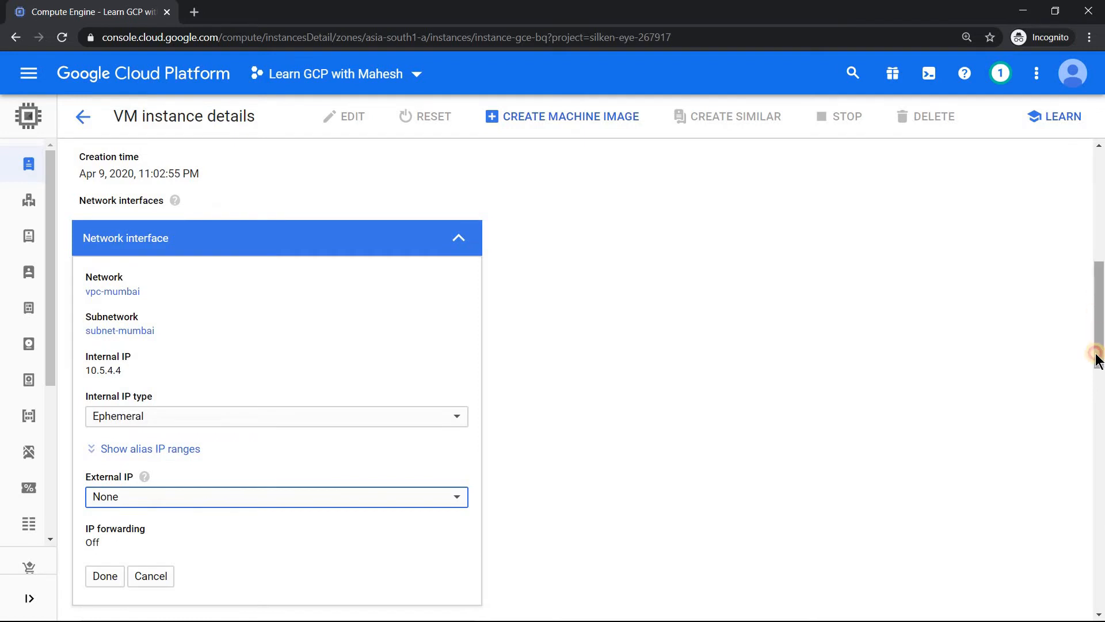
scroll(413, 214, "down", 5)
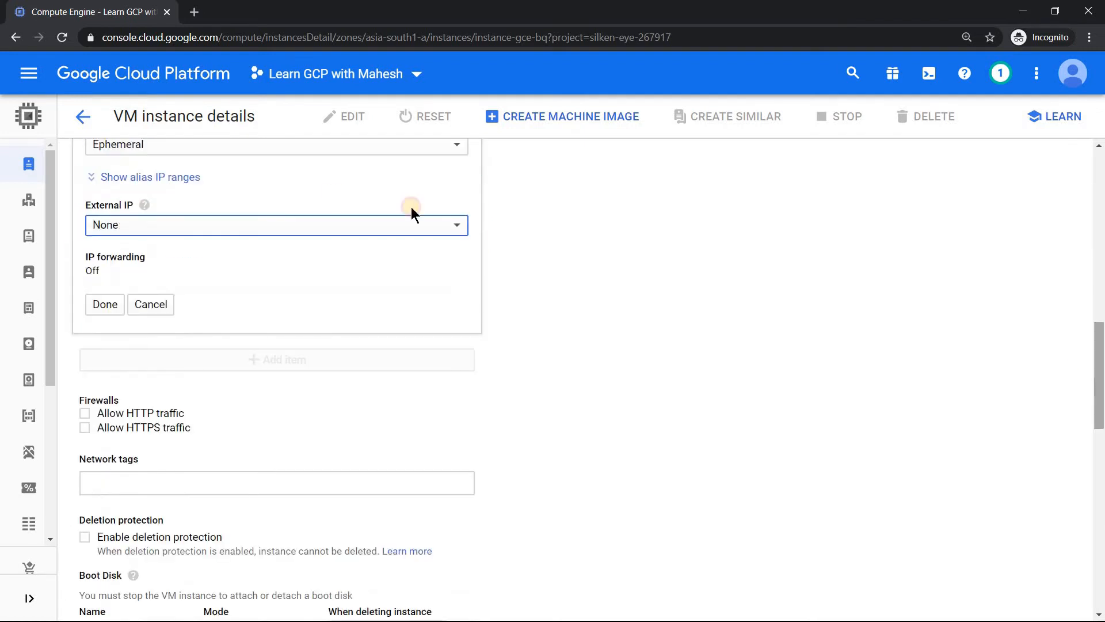
left_click(101, 305)
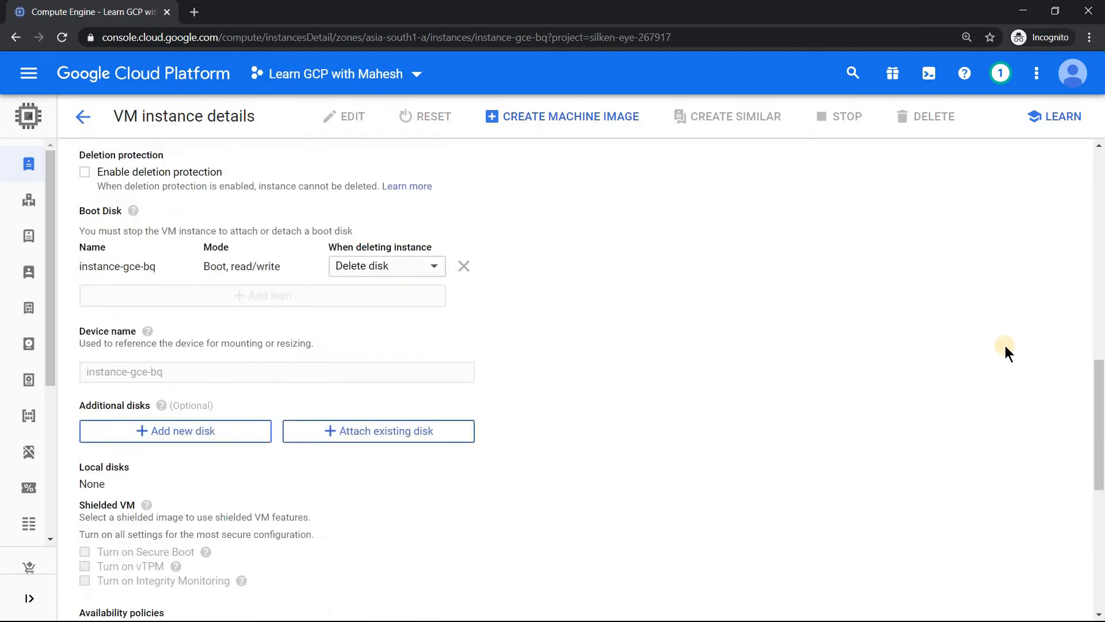
- Save the edits to instance-gce-bq and return to the VM instances list
left_click(1089, 521)
left_click(93, 593)
left_click(93, 596)
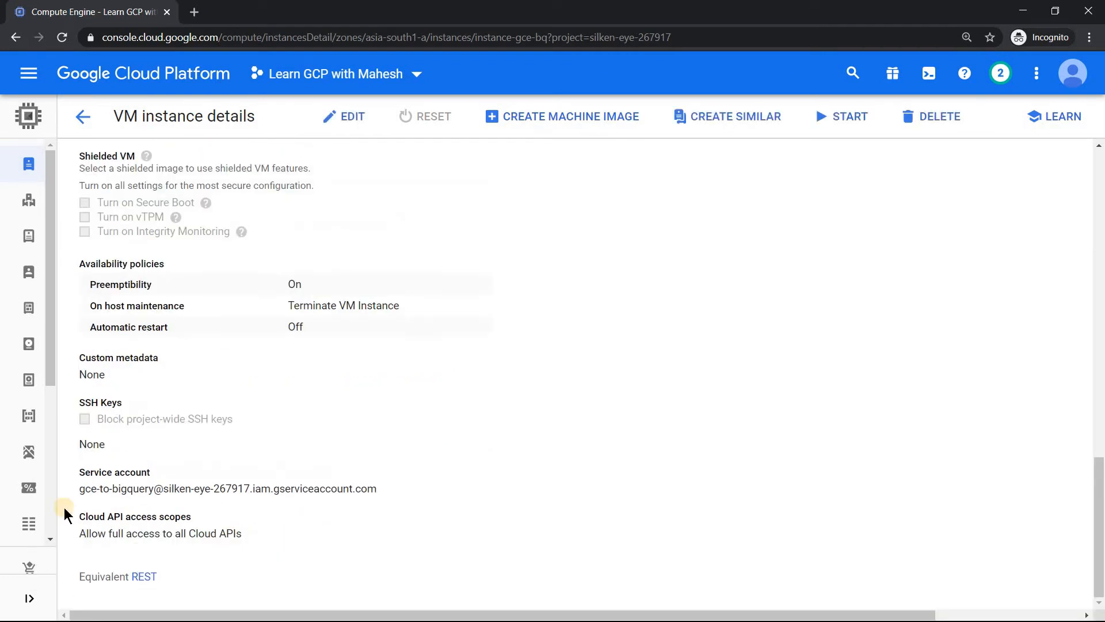
left_click(83, 115)
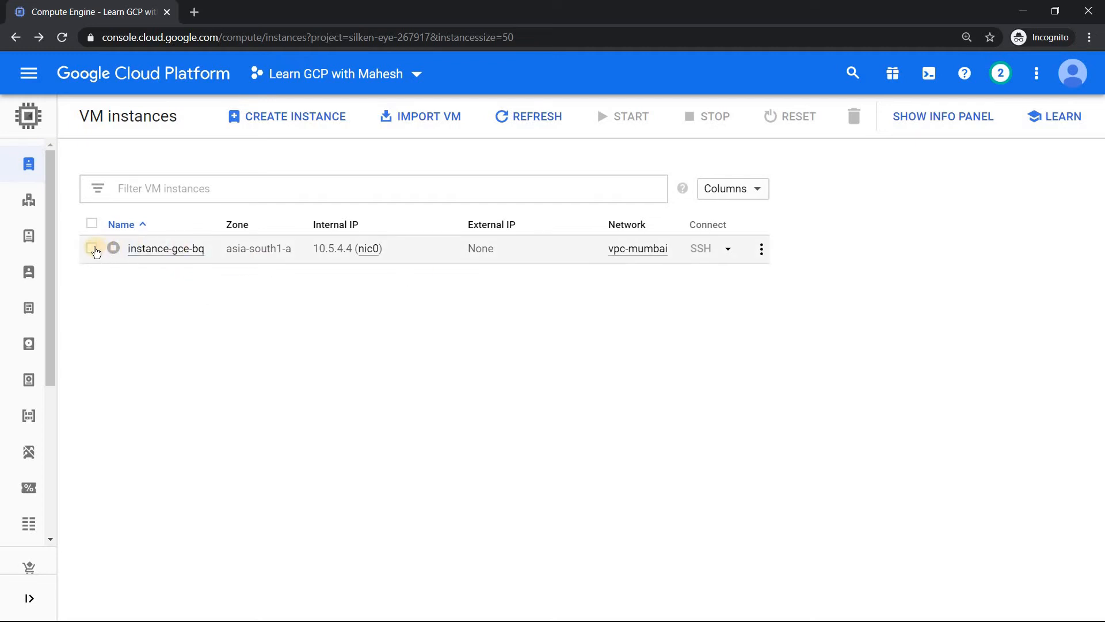
- Start instance-gce-bq, accept the billing confirmation, and refresh the VM instances list
left_click(93, 250)
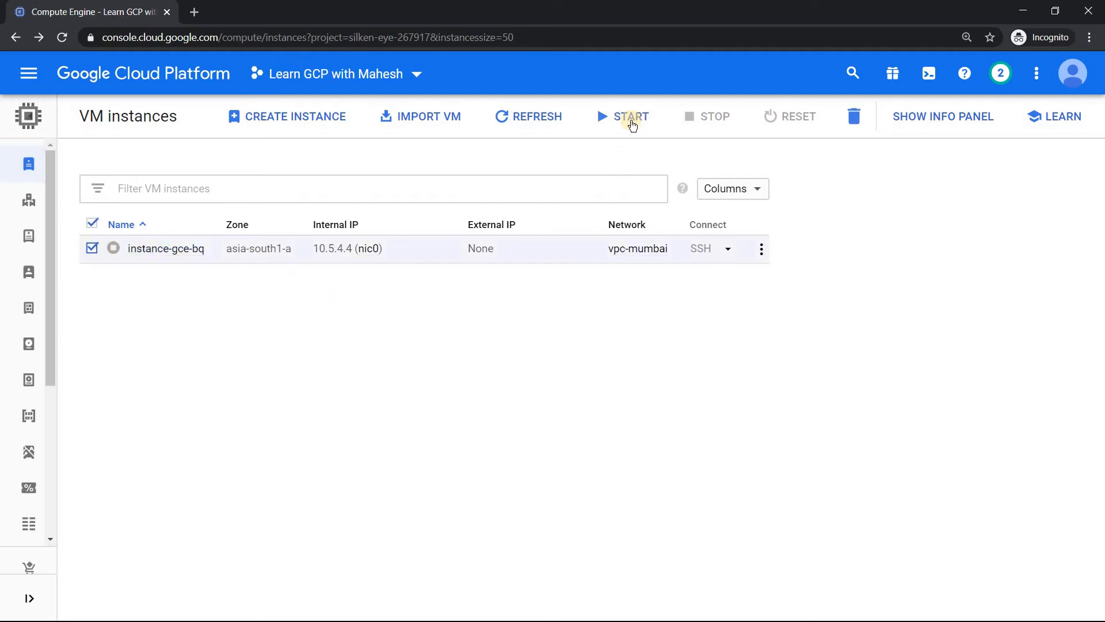
left_click(631, 121)
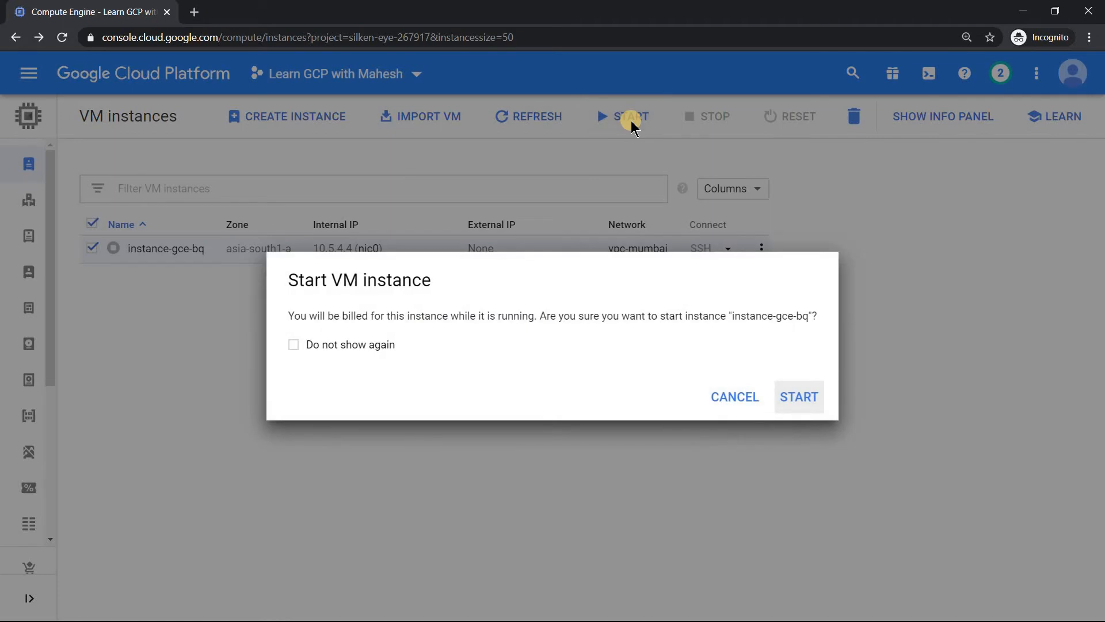
left_click(798, 397)
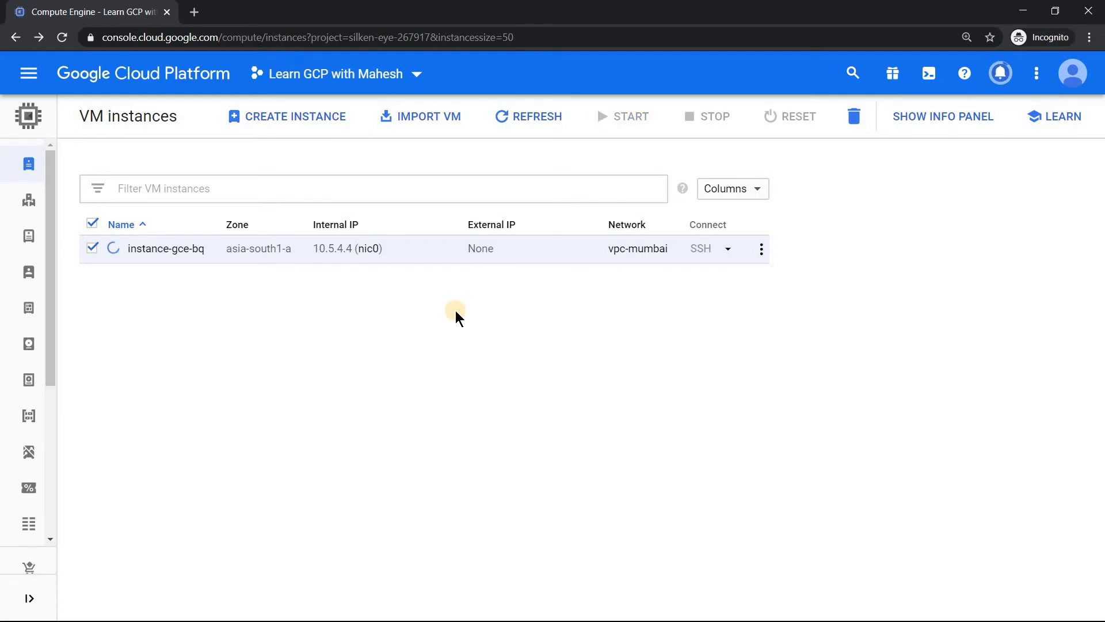
left_click(528, 122)
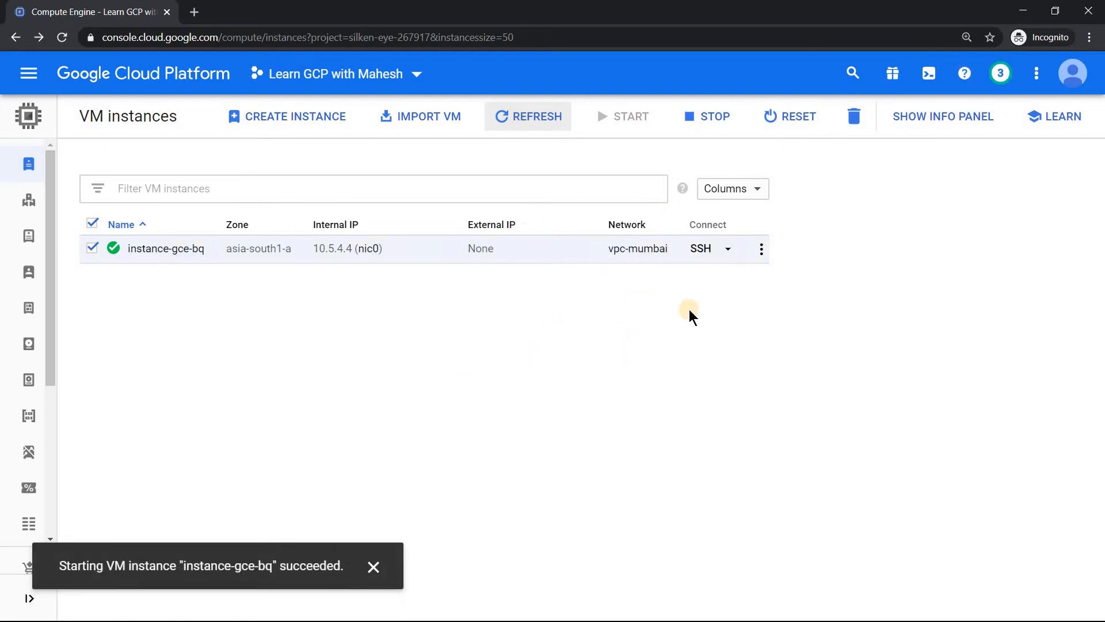
- Connect to instance-gce-bq over SSH in a maximized window and list the home directory's files with ls
left_click(701, 251)
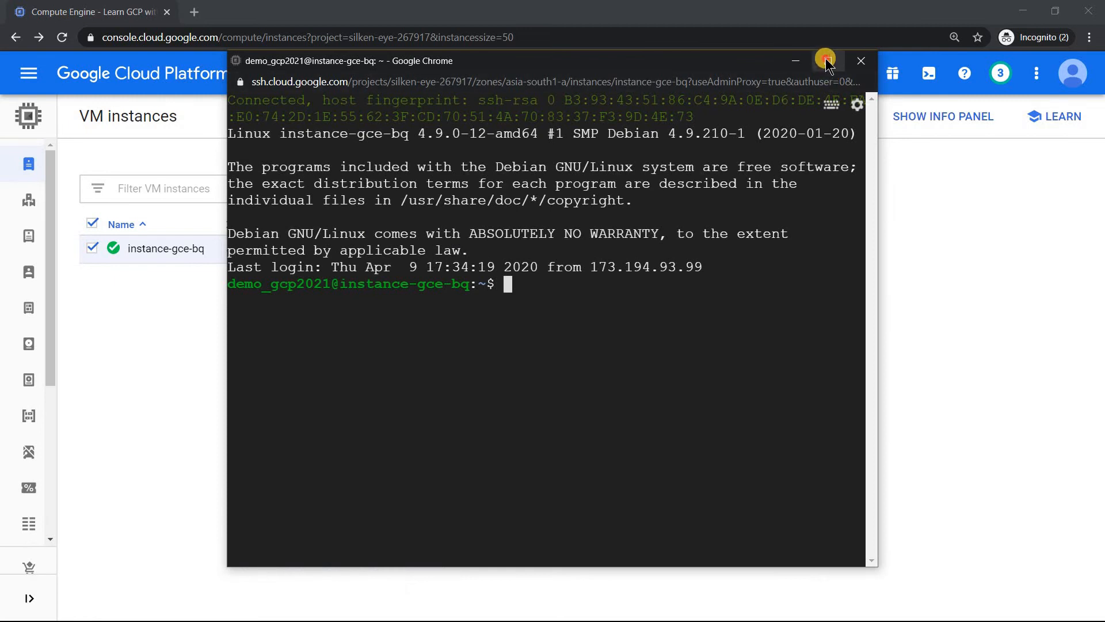
left_click(827, 61)
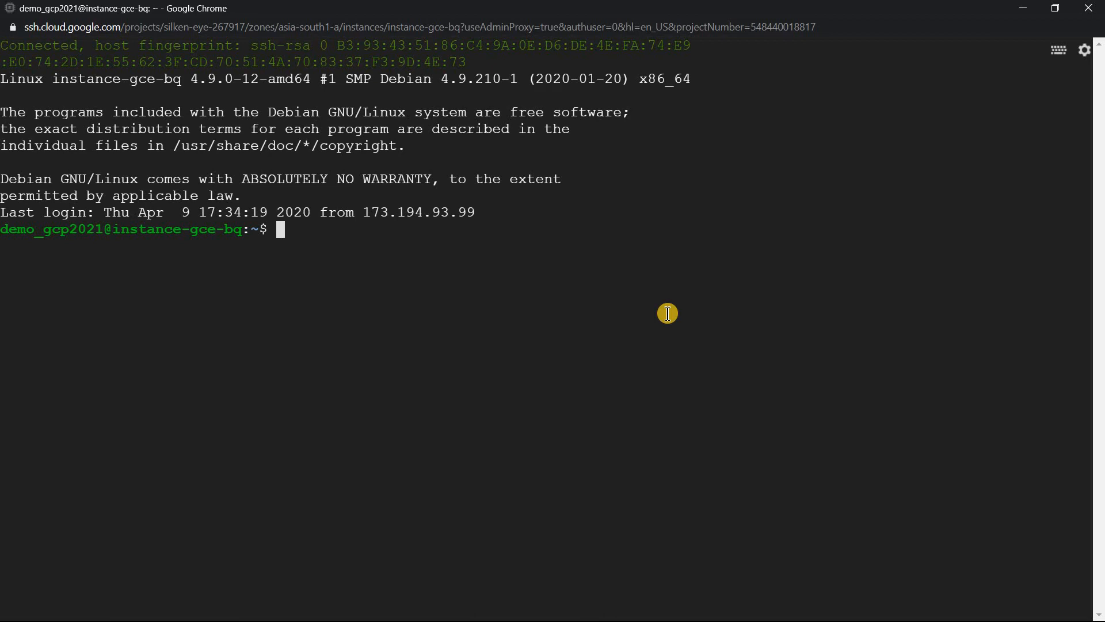
type("ls")
key("Return")
- Open BigQuery-Python.py in vi, go through its query down to the LIMIT line, and quit without saving
type("vi BI")
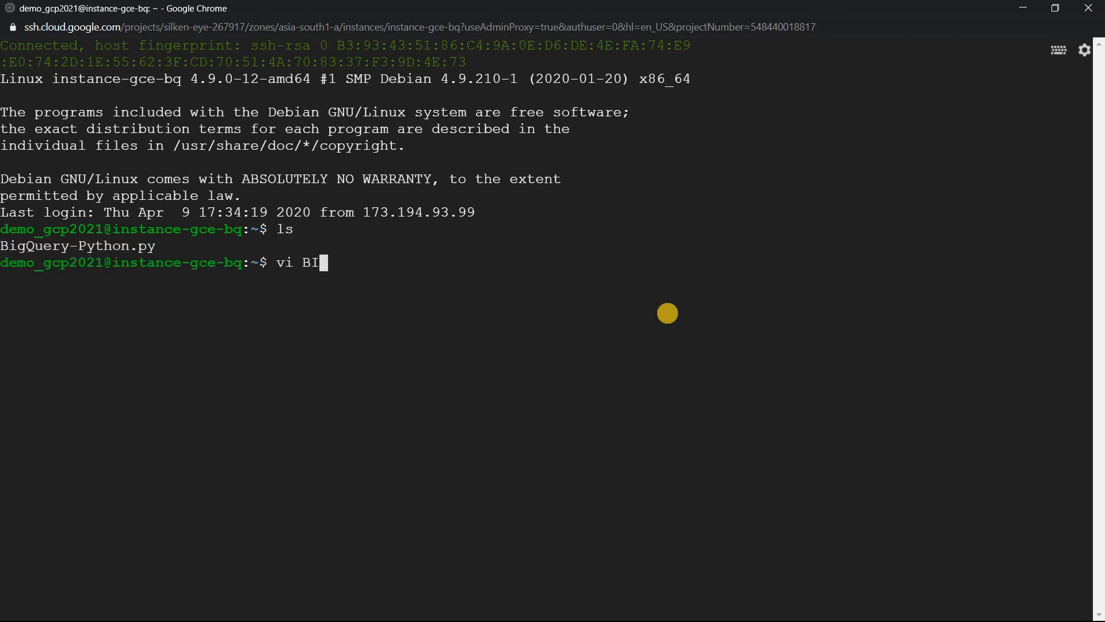
key("BackSpace")
type("i")
key("Tab")
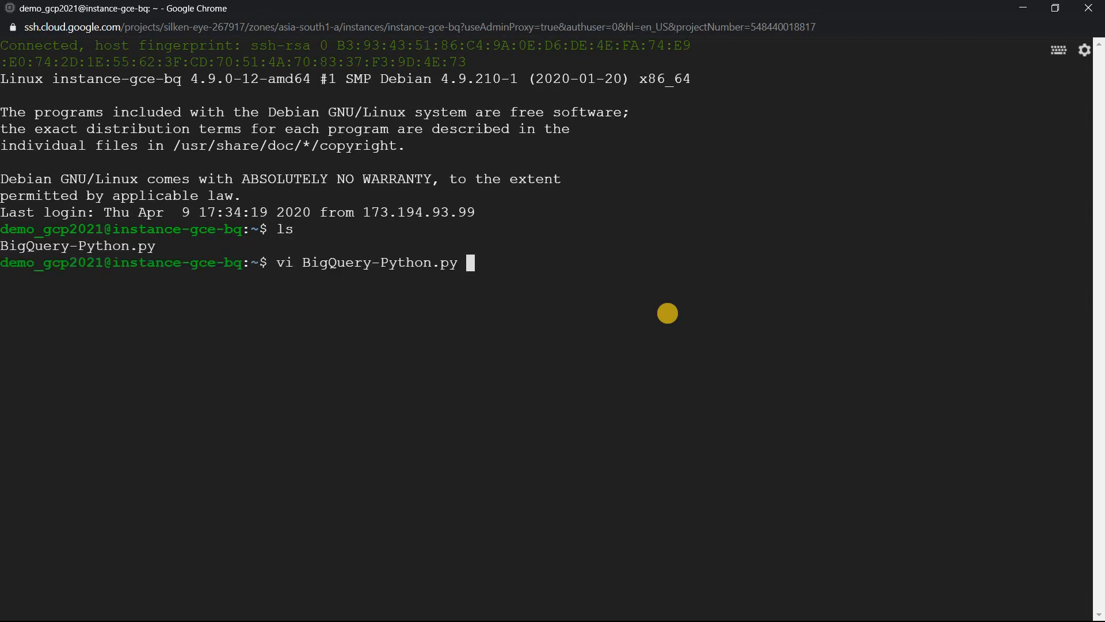
key("Return")
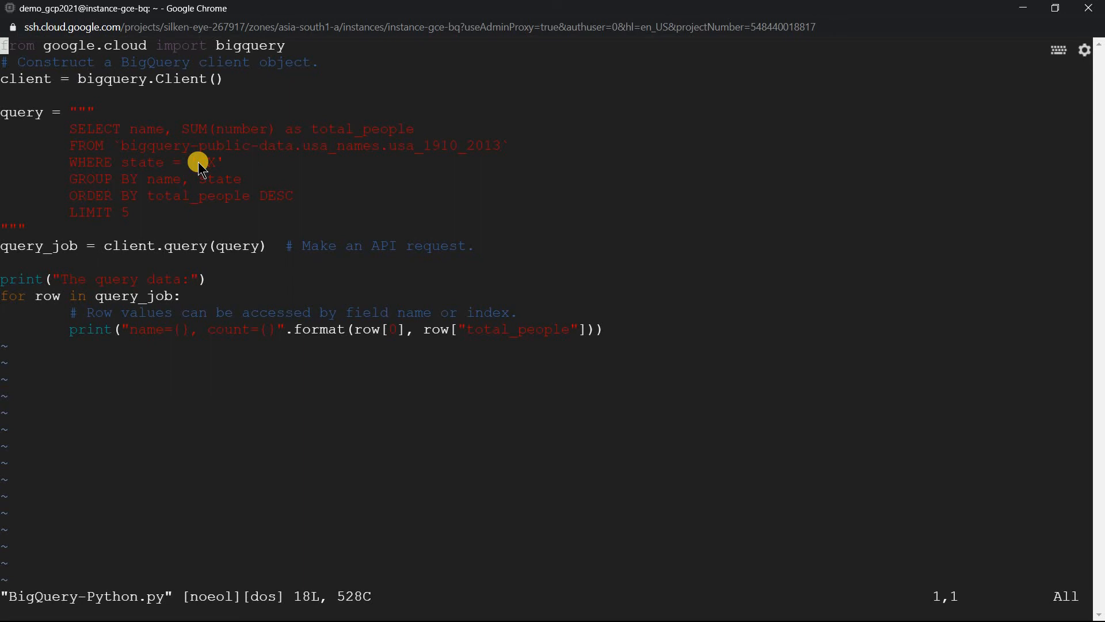
key("Down")
key("Down")
key("Down")
key("Down")
key("Down")
key("Down")
key("Down")
key("Down")
key("Down")
key("Down")
key("Right")
key("Right")
key("Right")
key("Right")
key("Right")
key("Right")
key("Right")
type(":q!")
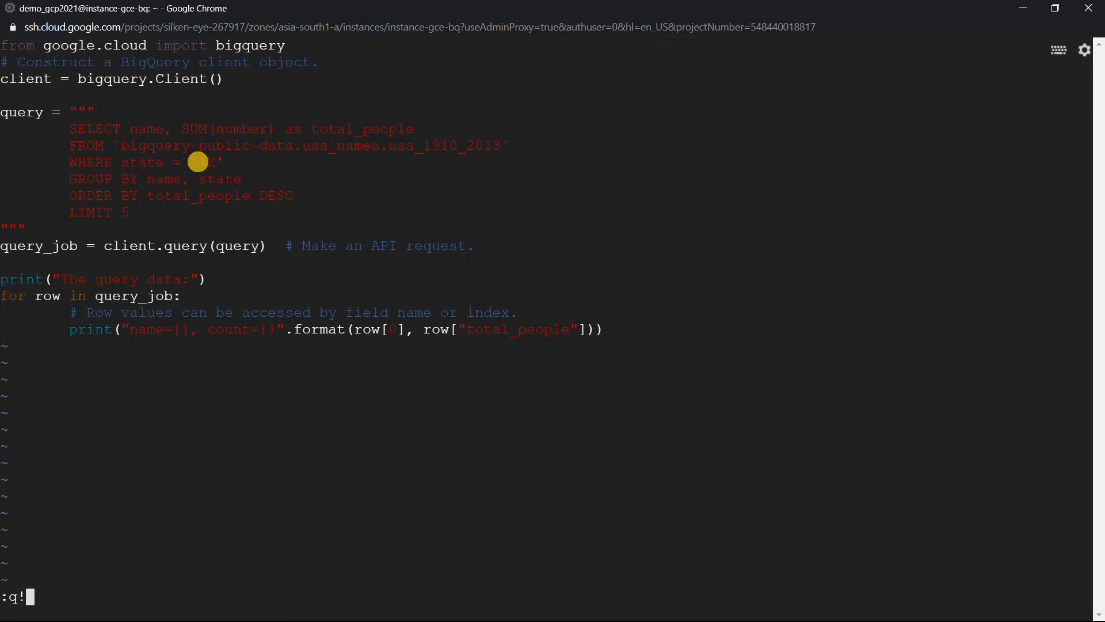
key("Return")
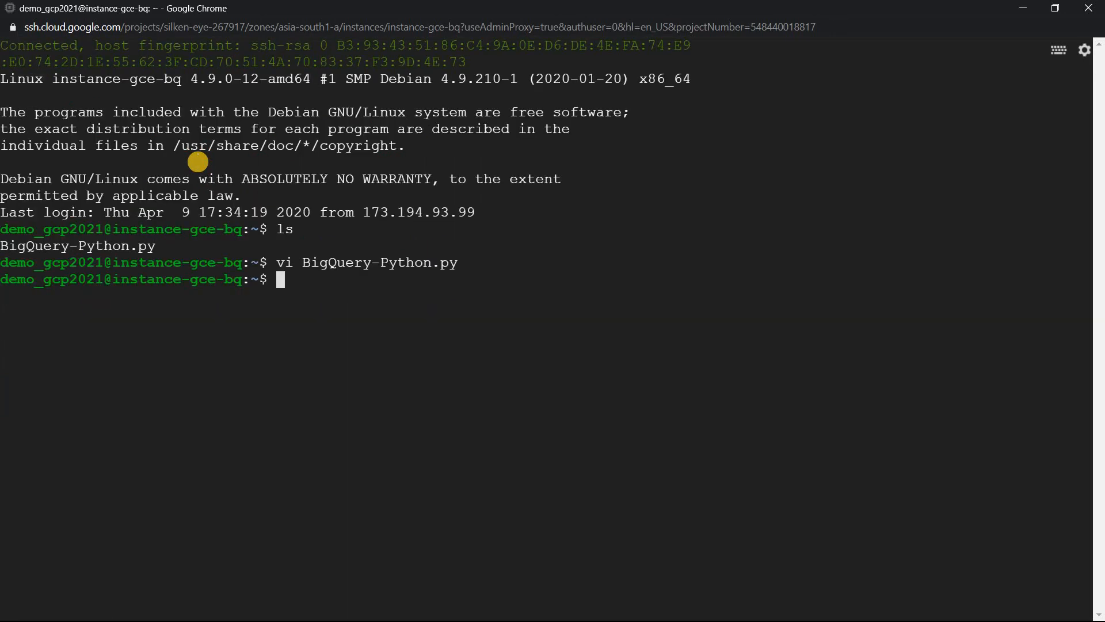
- List the VM's credentialed accounts with gcloud auth list
key("Return")
key("Return")
type("g")
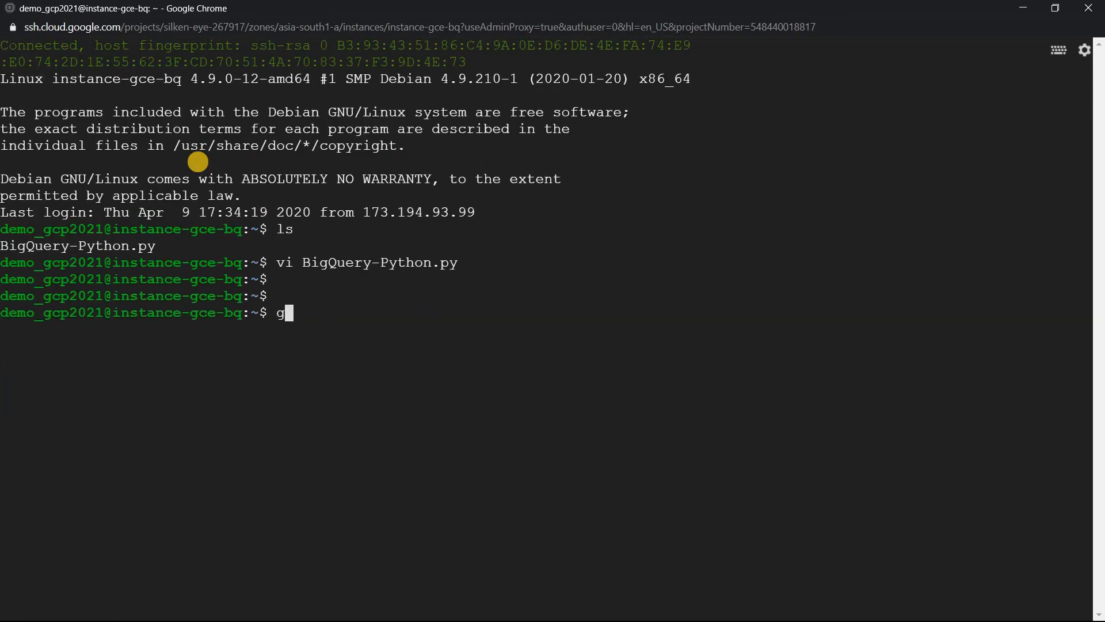
type("cloud auth ")
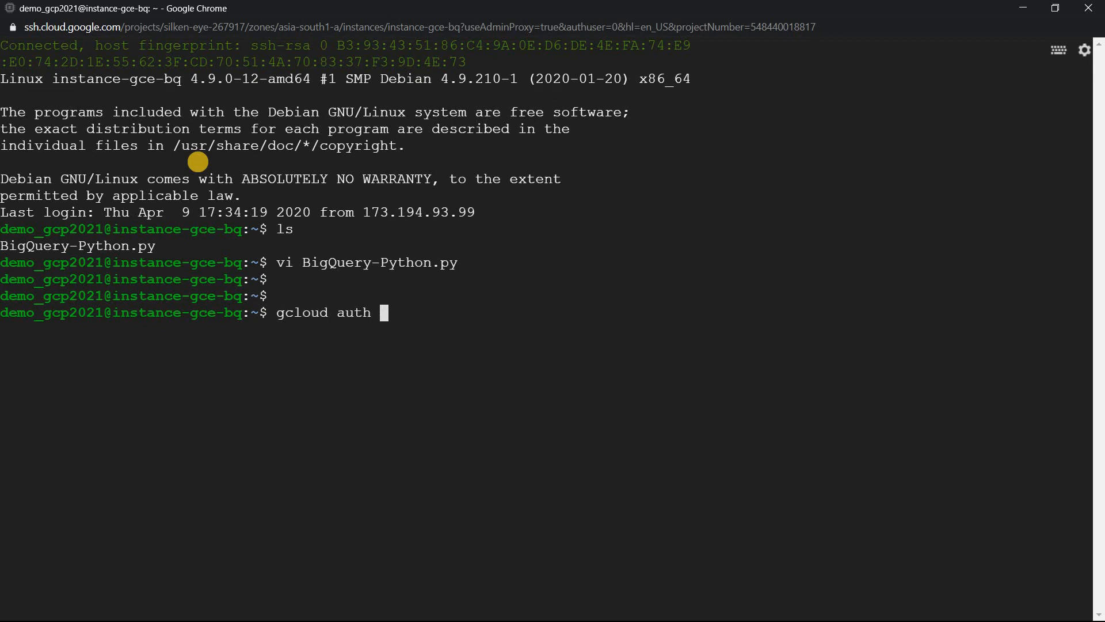
type("list")
key("Return")
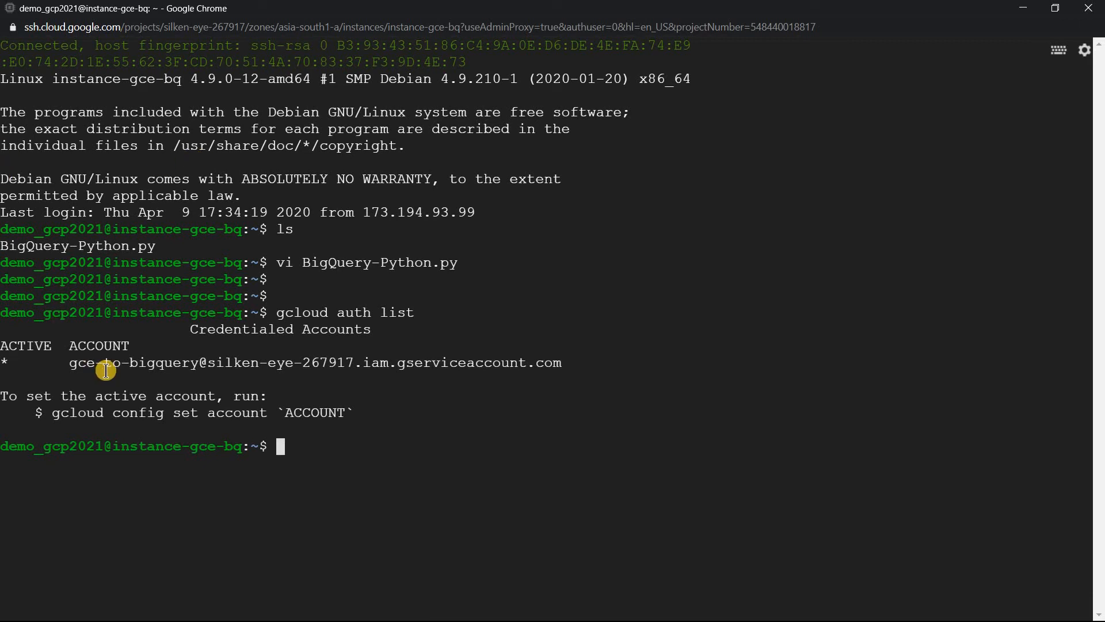
- Clear the terminal and run BigQuery-Python.py with python3
type("clear")
key("Return")
key("Return")
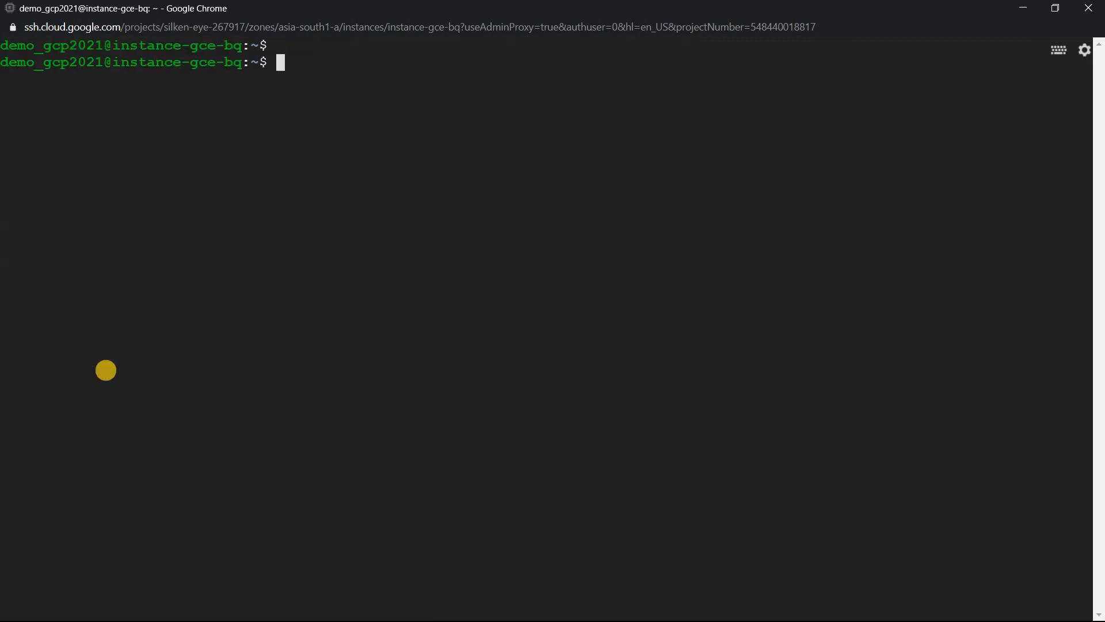
type("python3 B")
key("Tab")
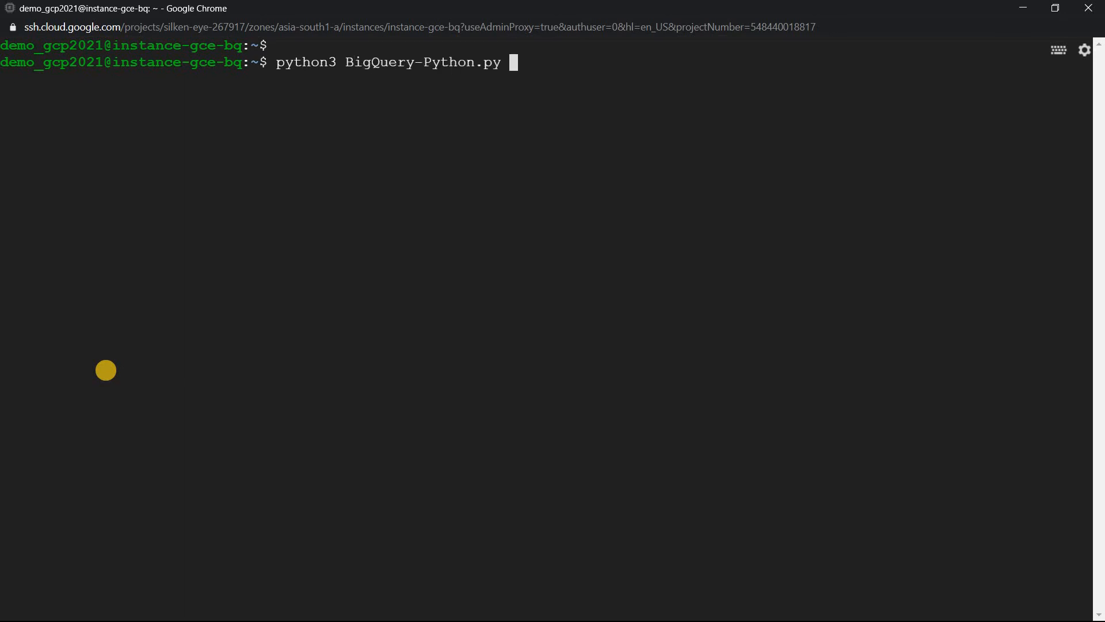
key("Return")
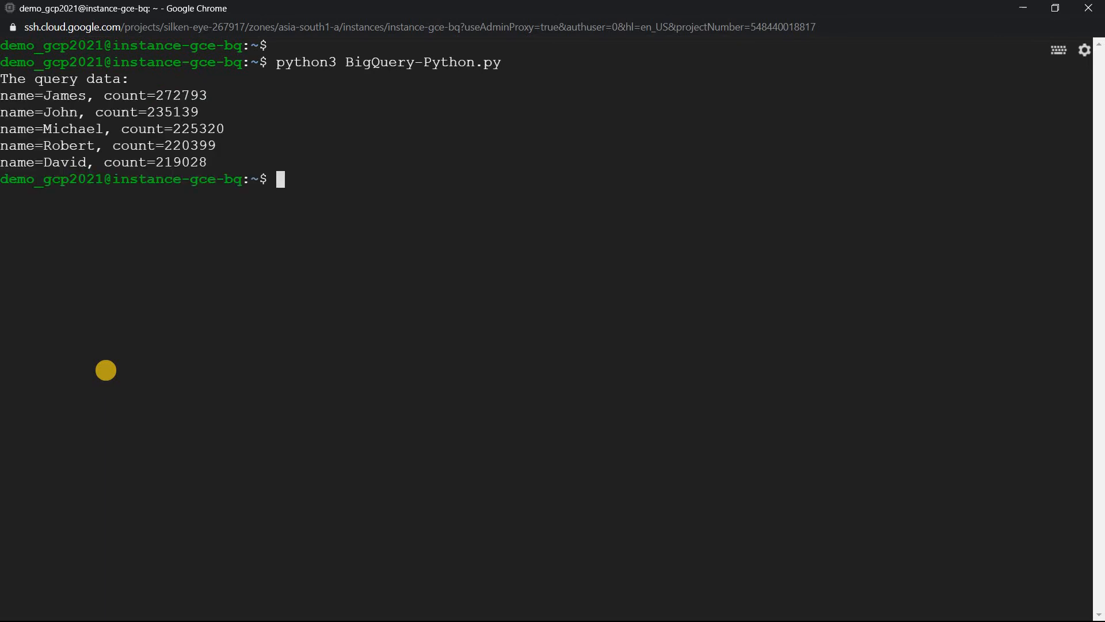
key("Return")
key("Return")
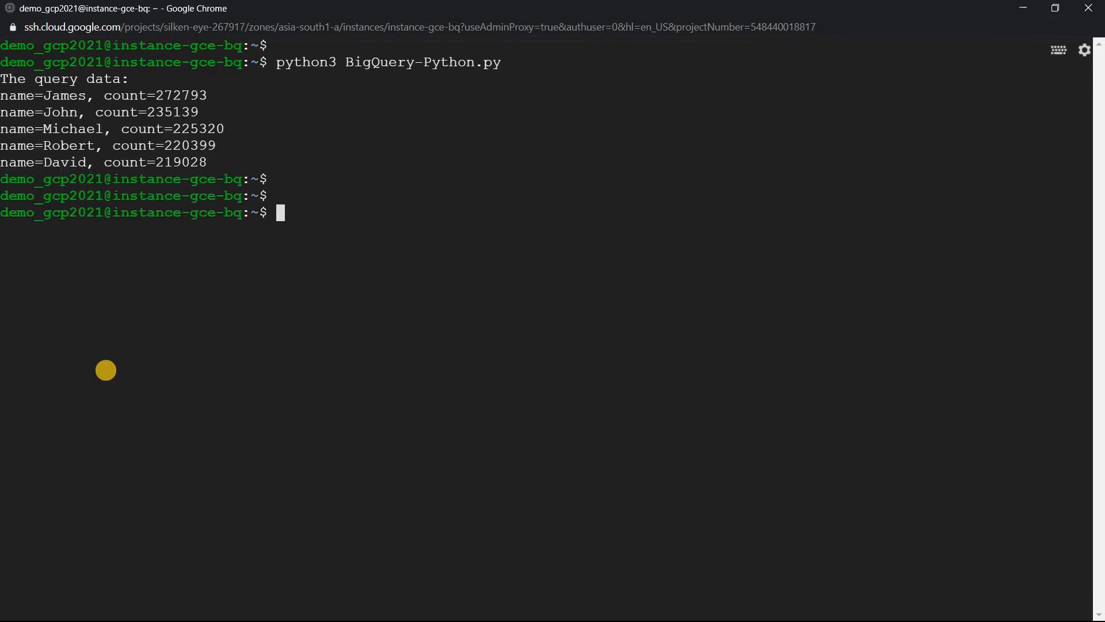
- Reopen BigQuery-Python.py in vi, set the query's LIMIT to 50, and save the file
key("Up")
key("Up")
key("Up")
key("Up")
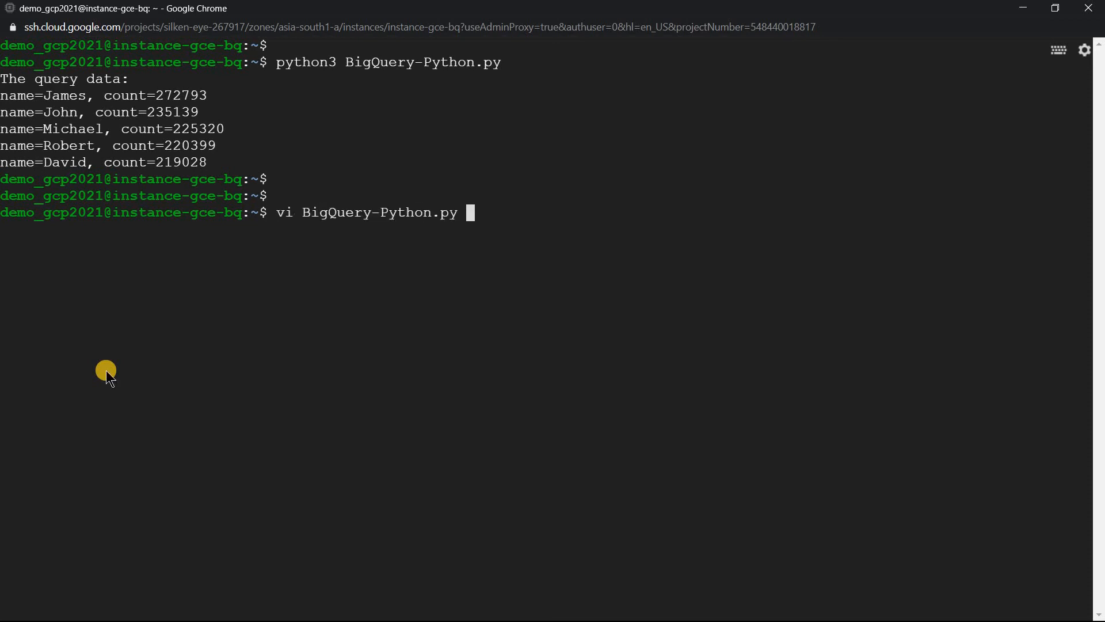
key("Return")
key("a")
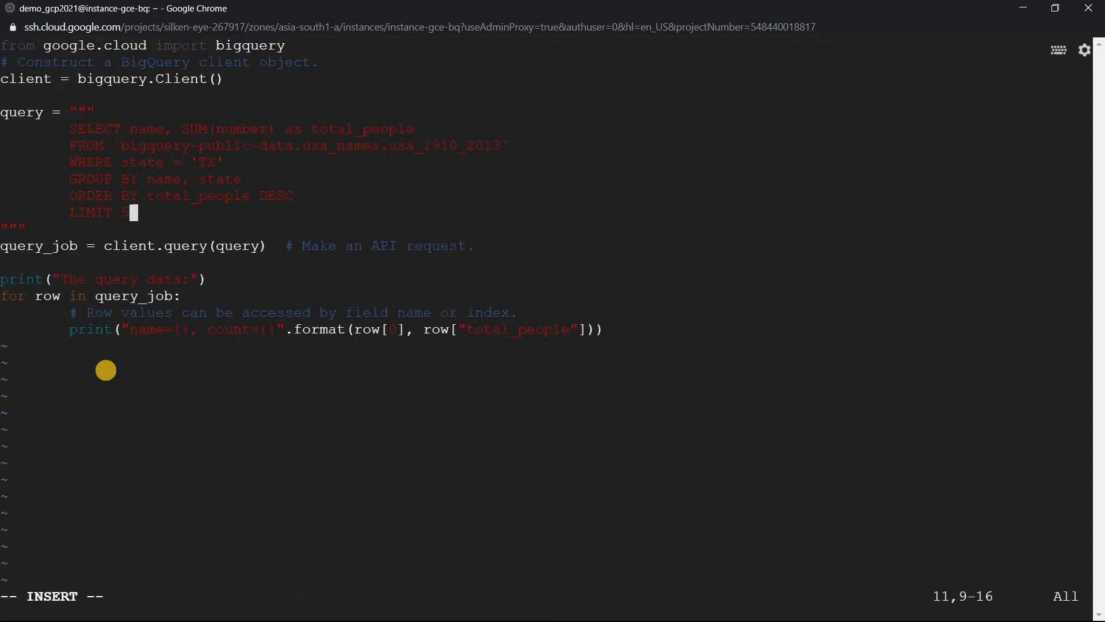
type("0")
key("Left")
key("Left")
key("Left")
key("Left")
key("Escape")
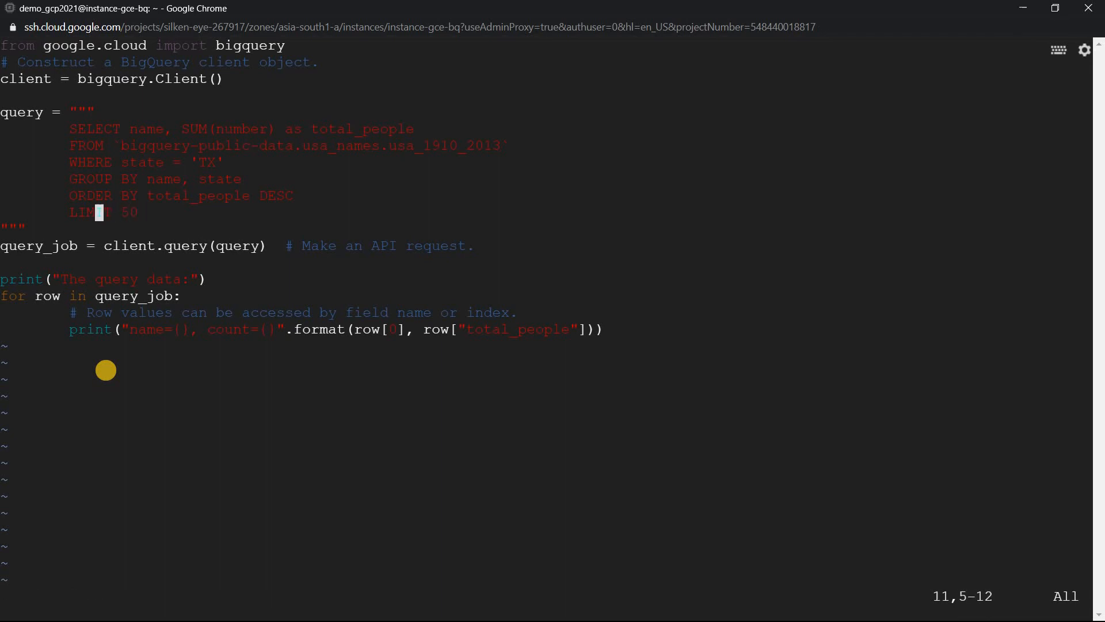
type(":wq")
key("Return")
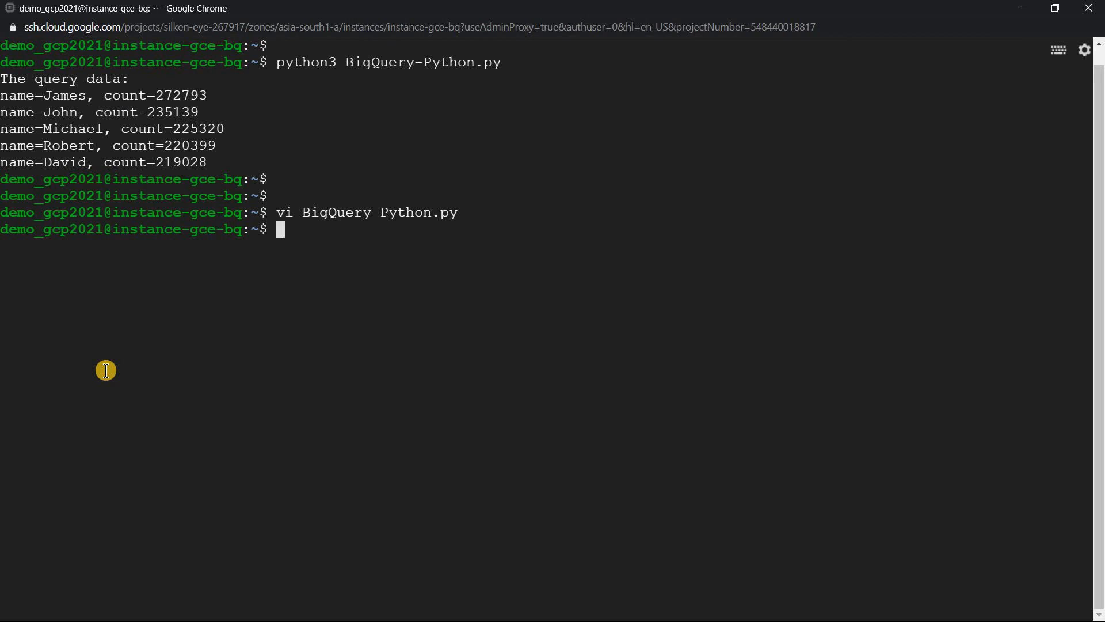
- Run the edited BigQuery-Python.py again with python3
key("Up")
key("Up")
key("Return")
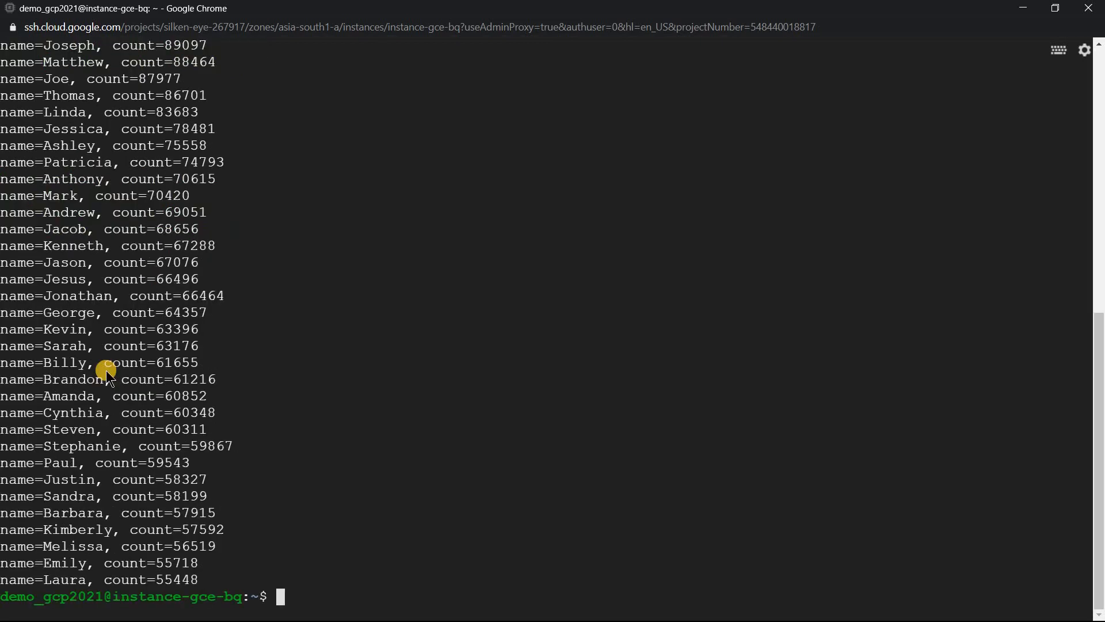
- Switch back to the Cloud console, view the details of instance-gce-bq, and return to the VM instances list
key("alt+Tab")
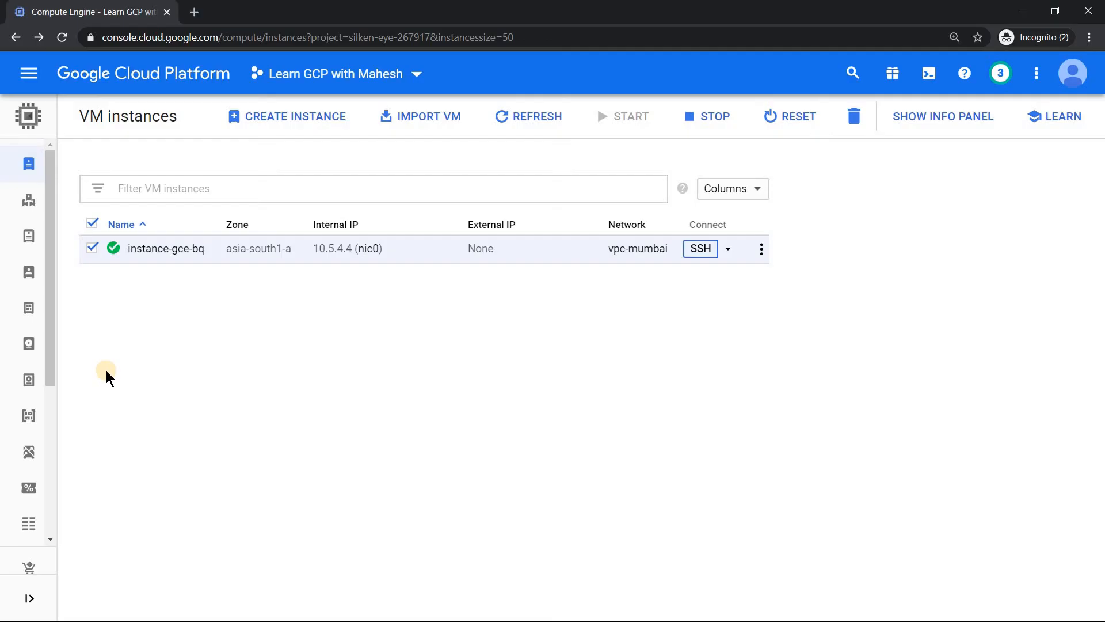
left_click(168, 248)
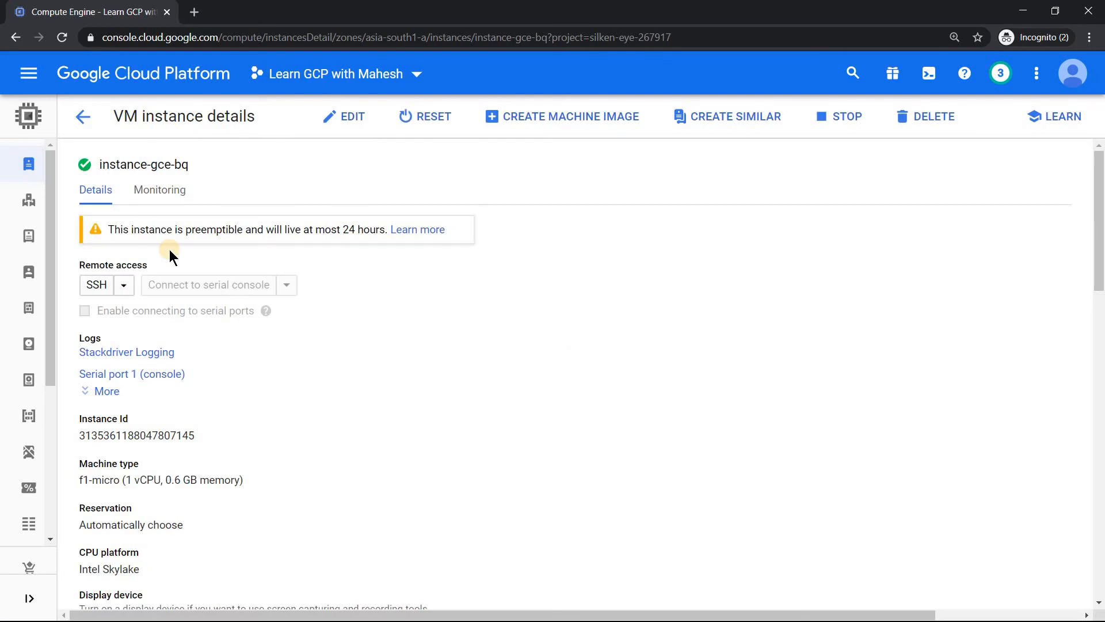
left_click(84, 116)
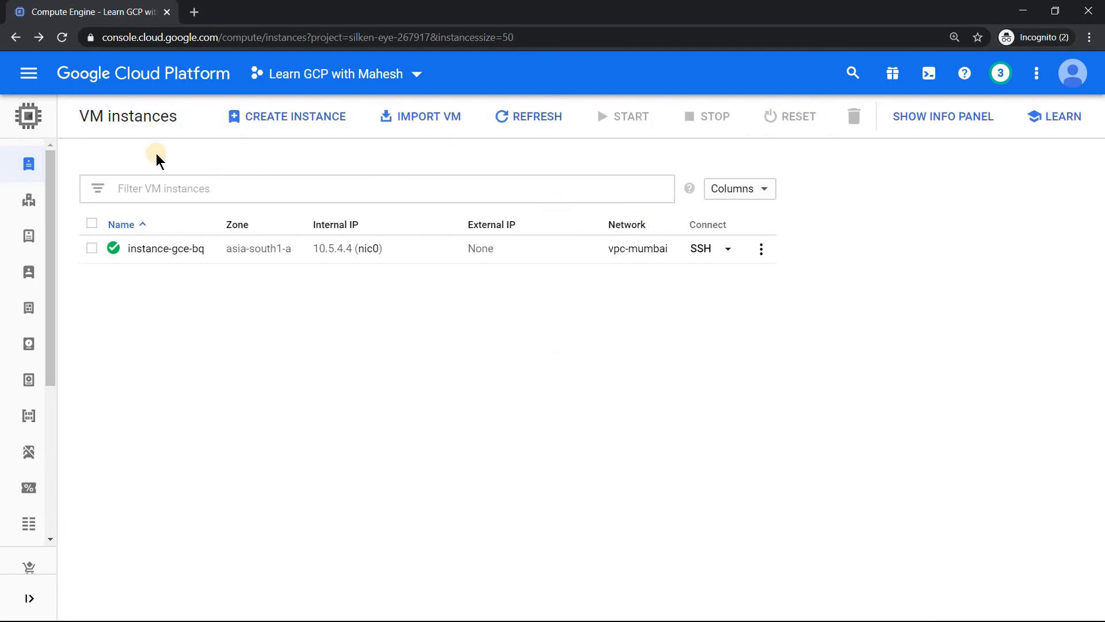
- Go to the project's IAM permissions, select the gce-to-bigquery member, and copy its role name, BigQuery Job User
left_click(20, 87)
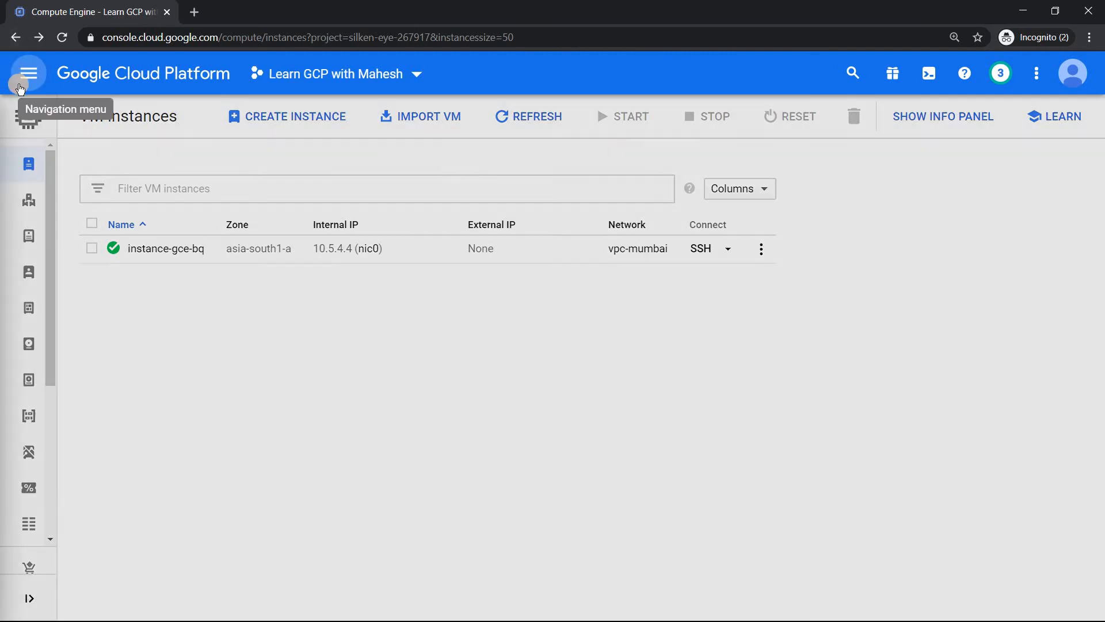
mouse_move(125, 335)
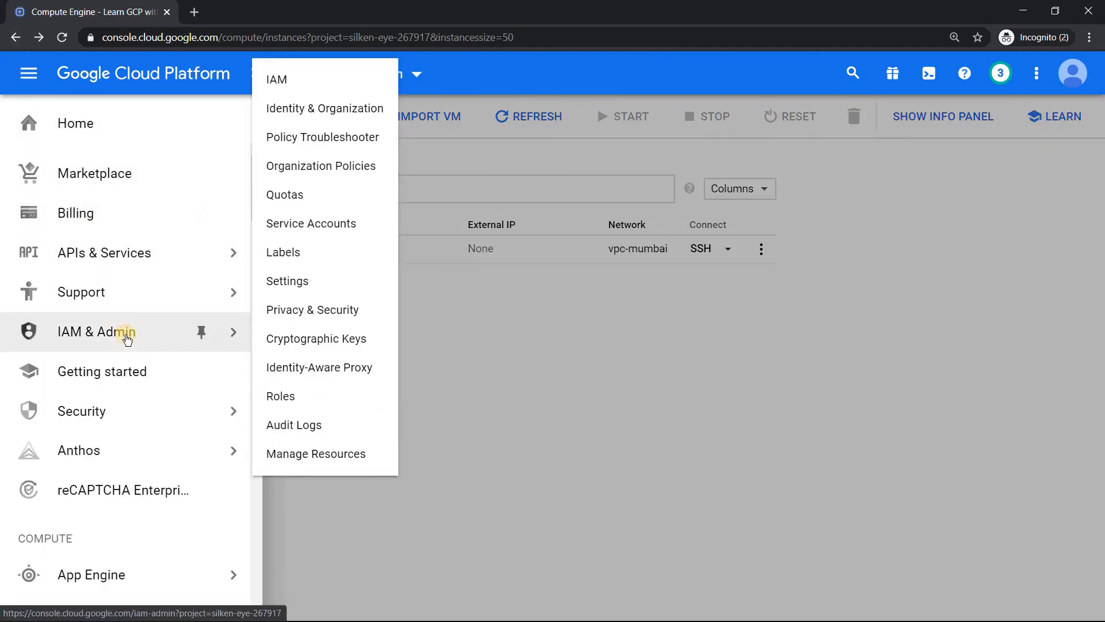
left_click(307, 84)
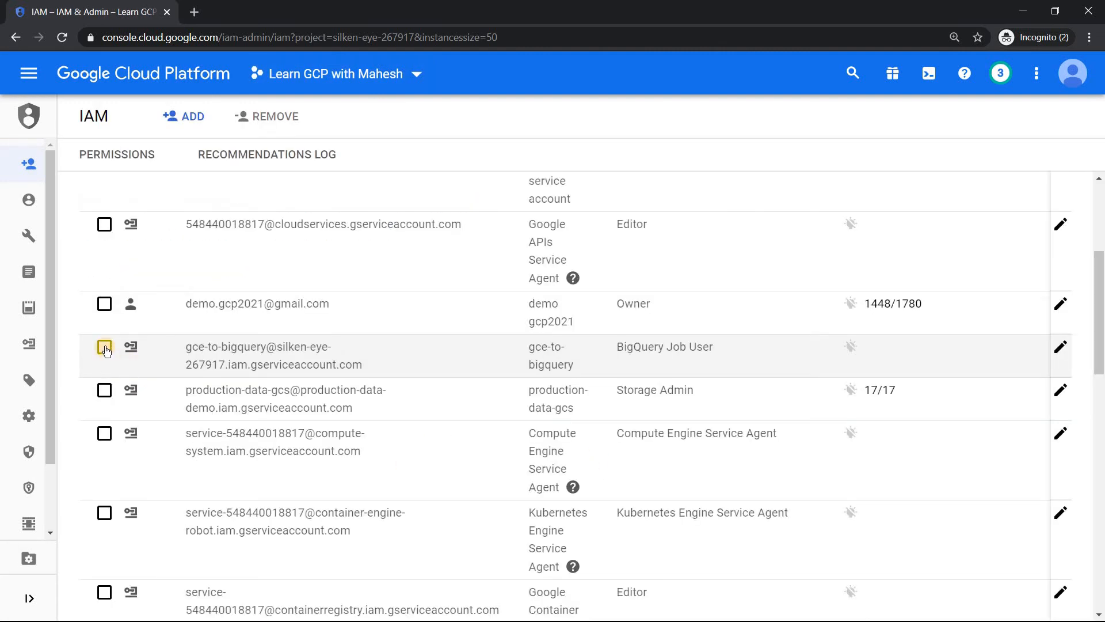
left_click(106, 352)
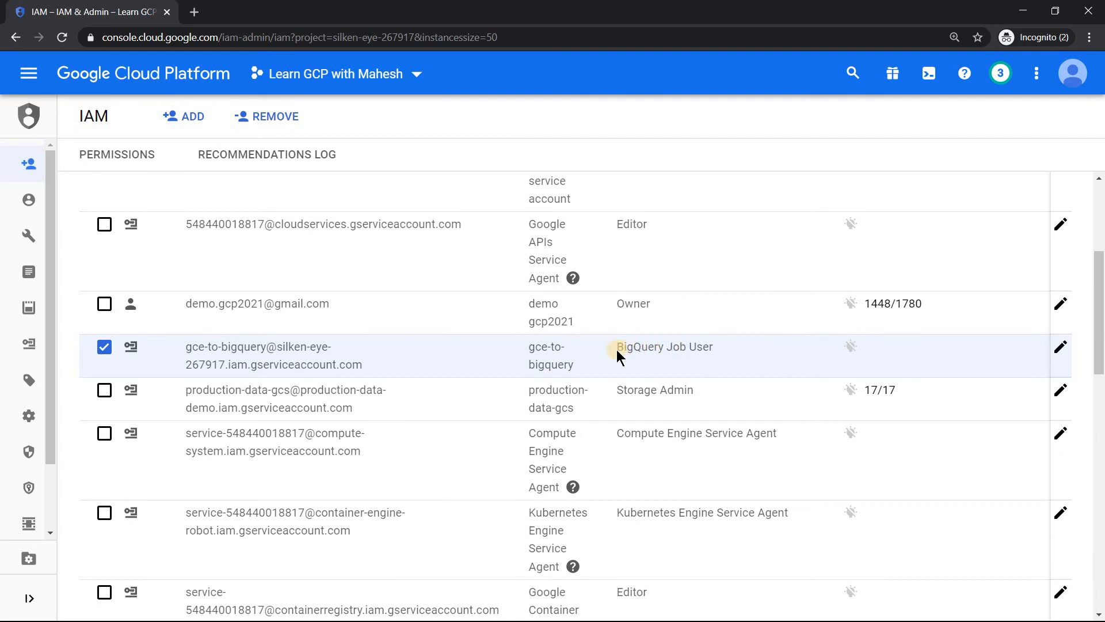
left_click_drag(617, 348, 715, 355)
key("ctrl+c")
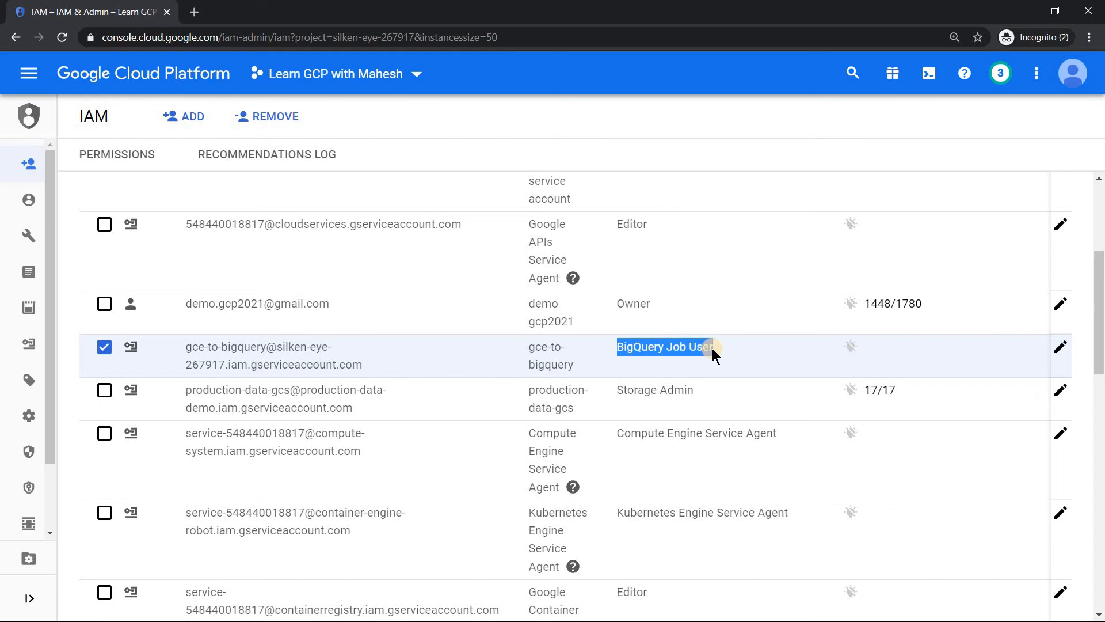
- Filter the project's roles by BigQuery Job User and open that role to examine its assigned permissions
mouse_move(14, 288)
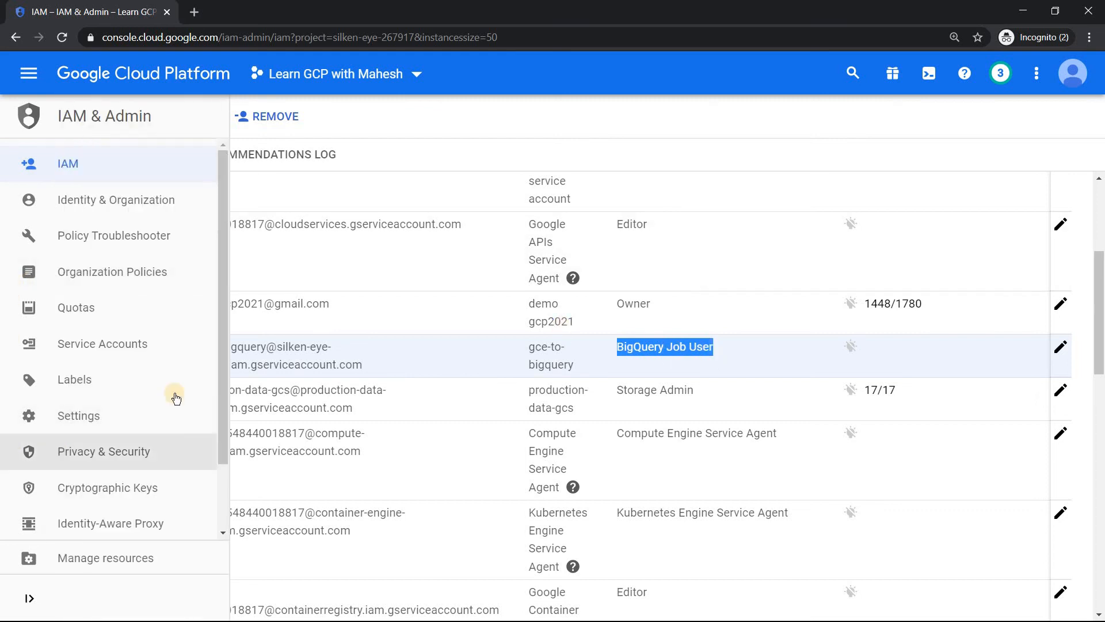
scroll(221, 432, "down", 2)
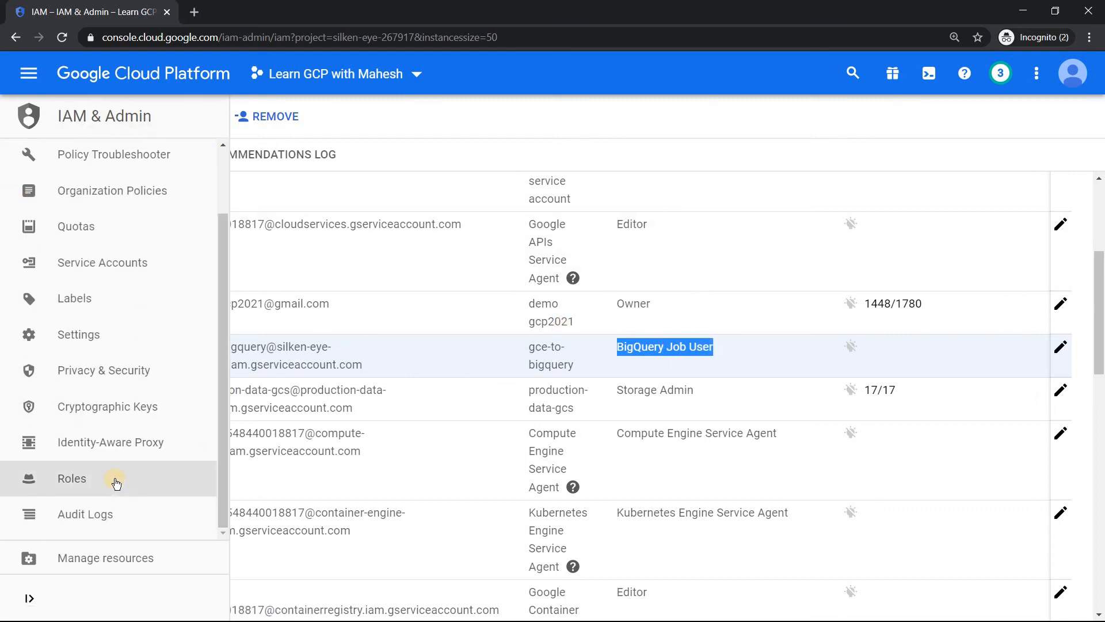
left_click(115, 481)
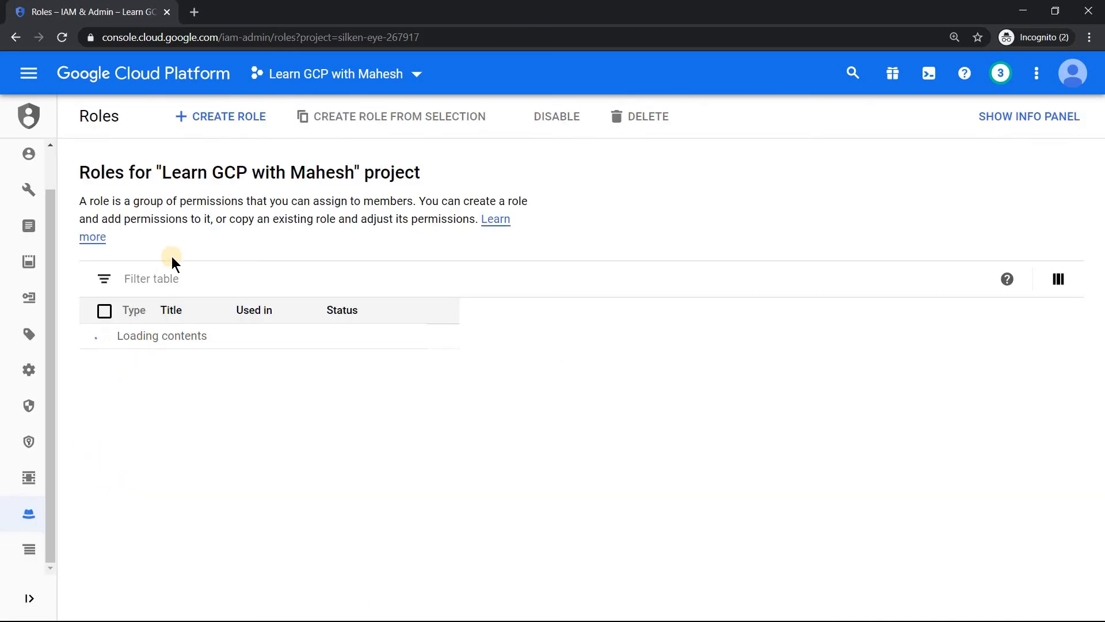
left_click(183, 279)
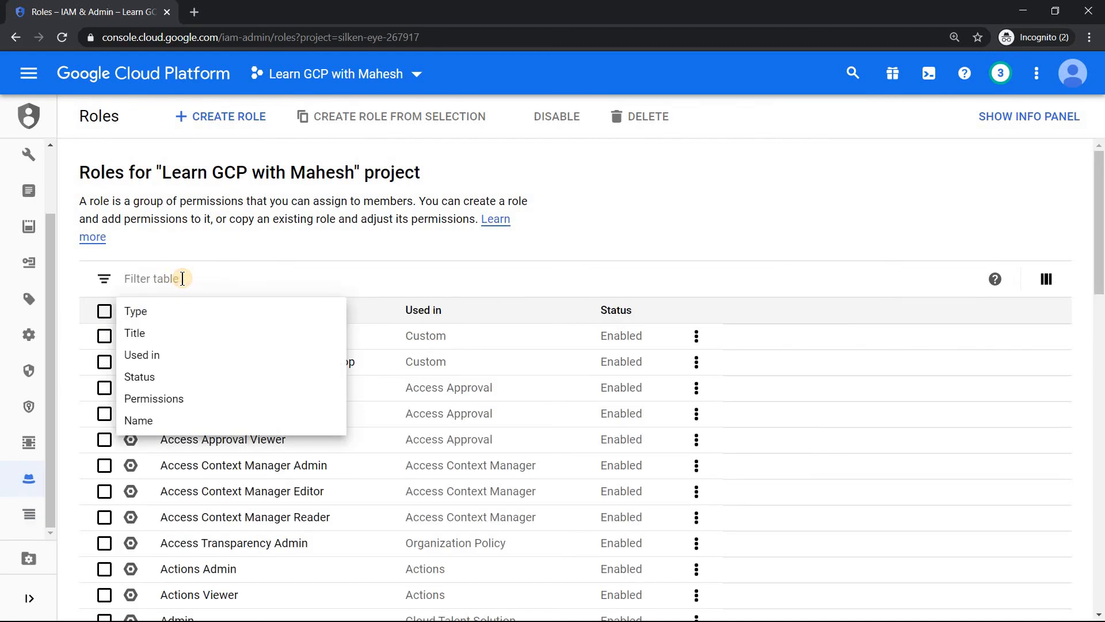
key("ctrl+v")
key("Return")
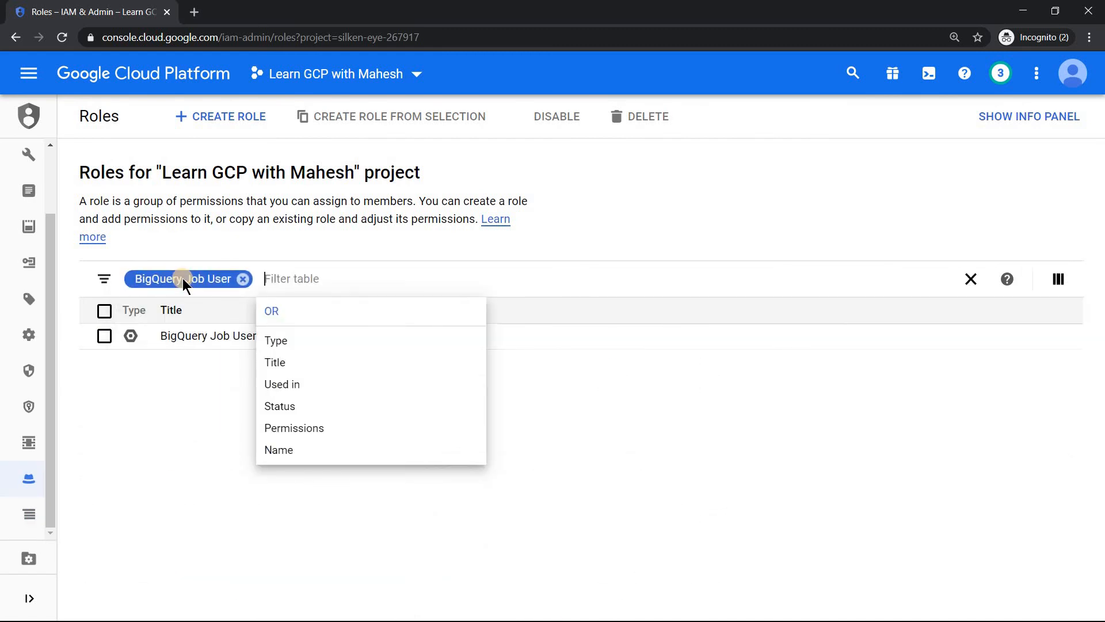
left_click(208, 337)
left_click(209, 337)
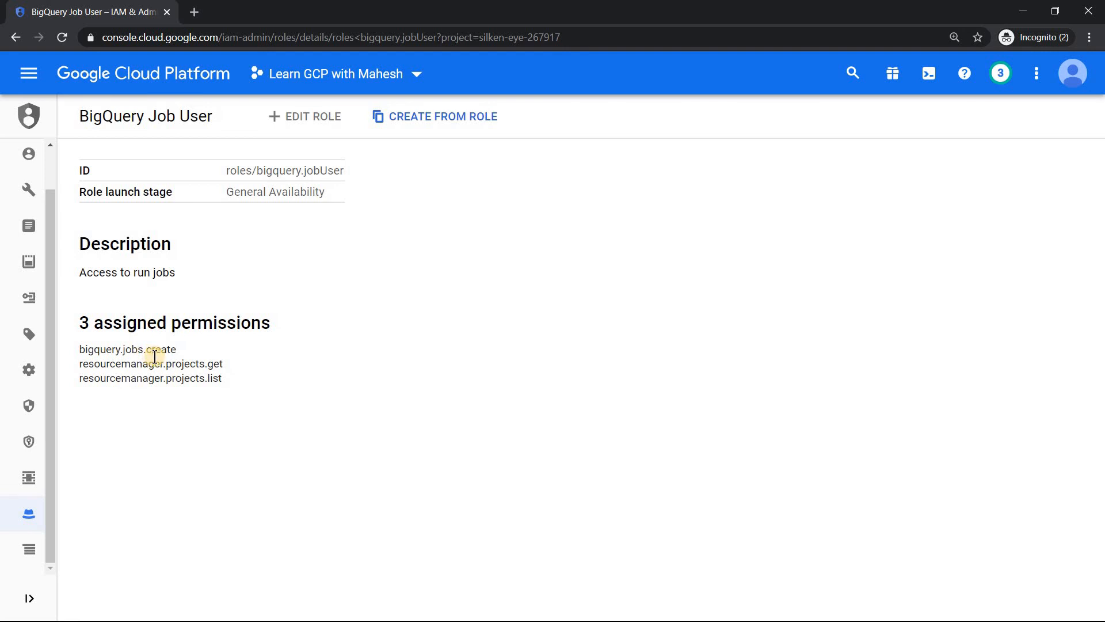
- Switch to the presentation slide describing the BigQuery scenario and its solution
key("alt+Tab")
key("alt+Tab")
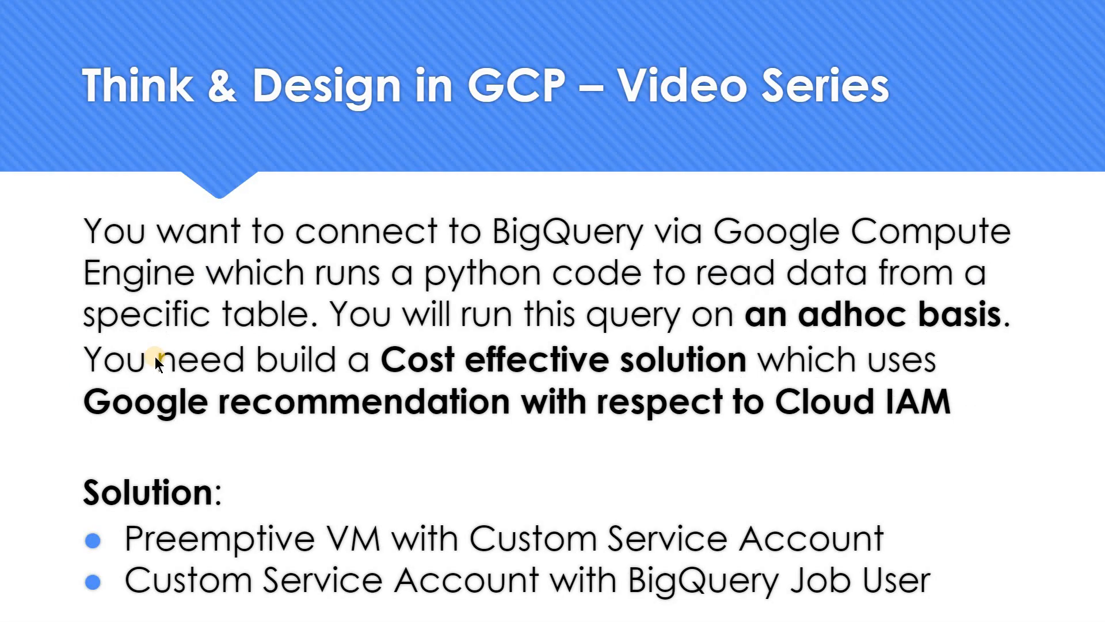